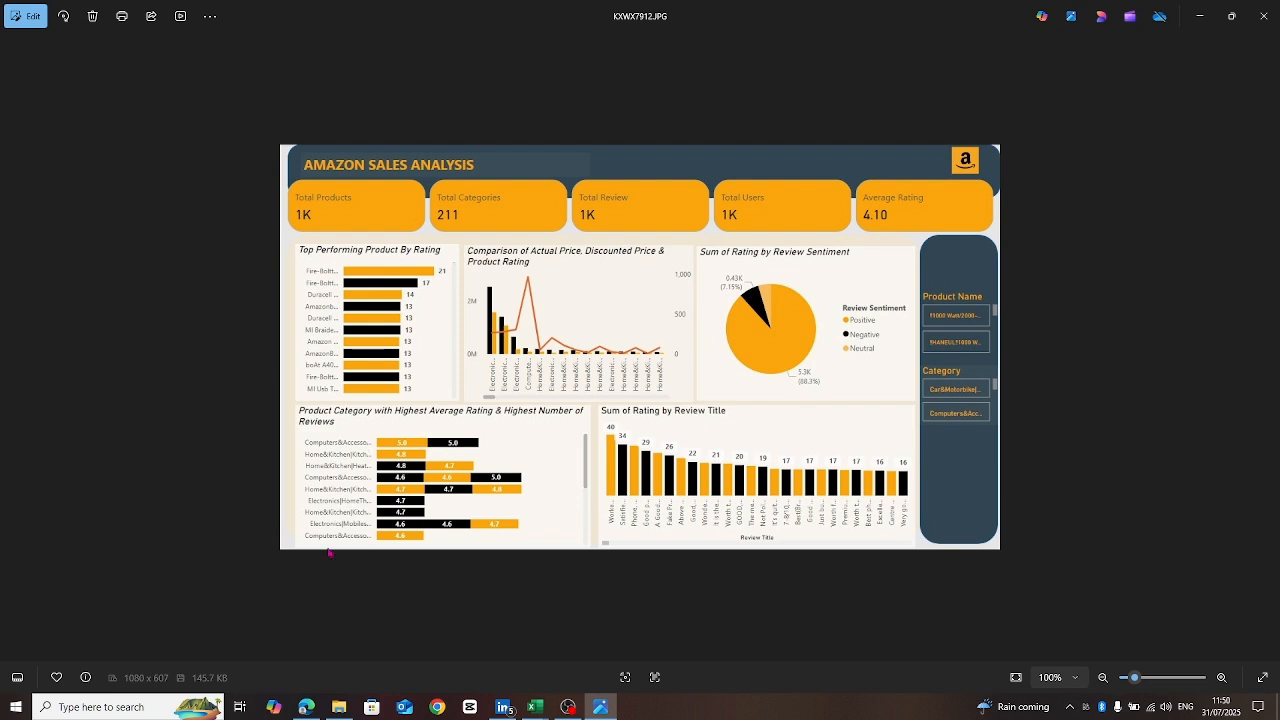
Step: Switch to the dashboard in excel.xlsx workbook and review its dashboard, segment, month, state and consolidated data sheets
mouse_move(534, 707)
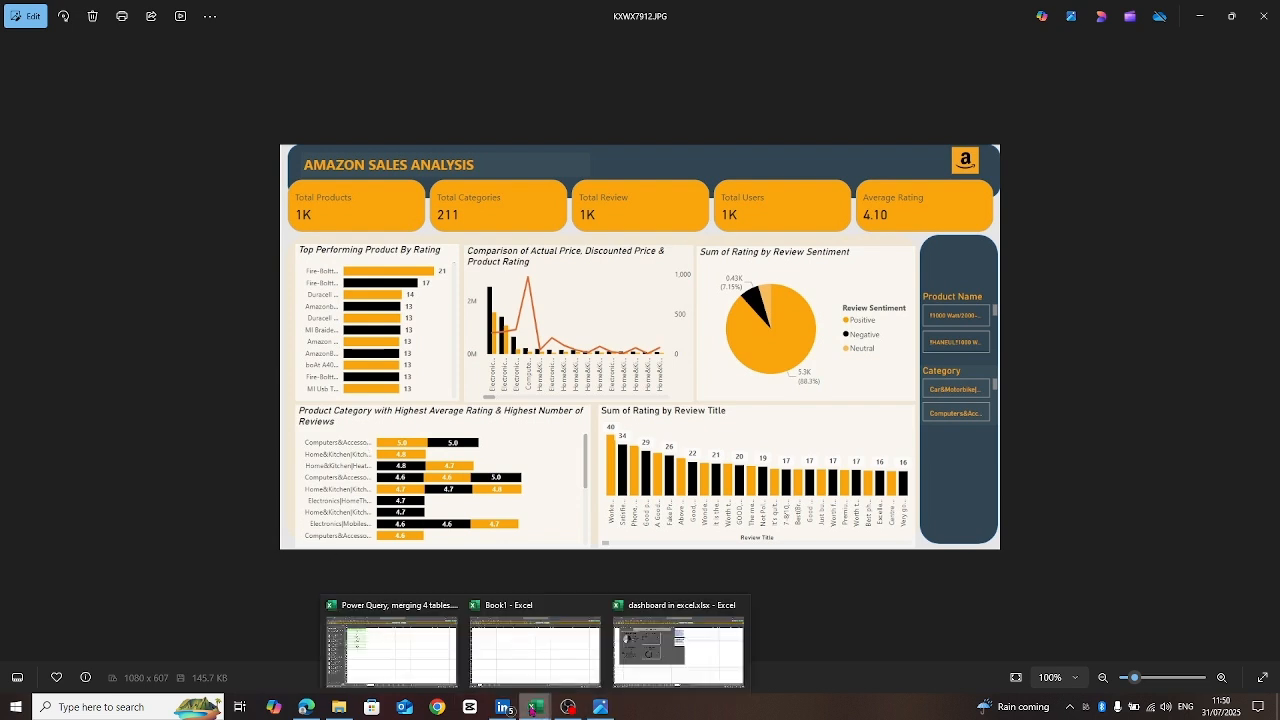
click(538, 651)
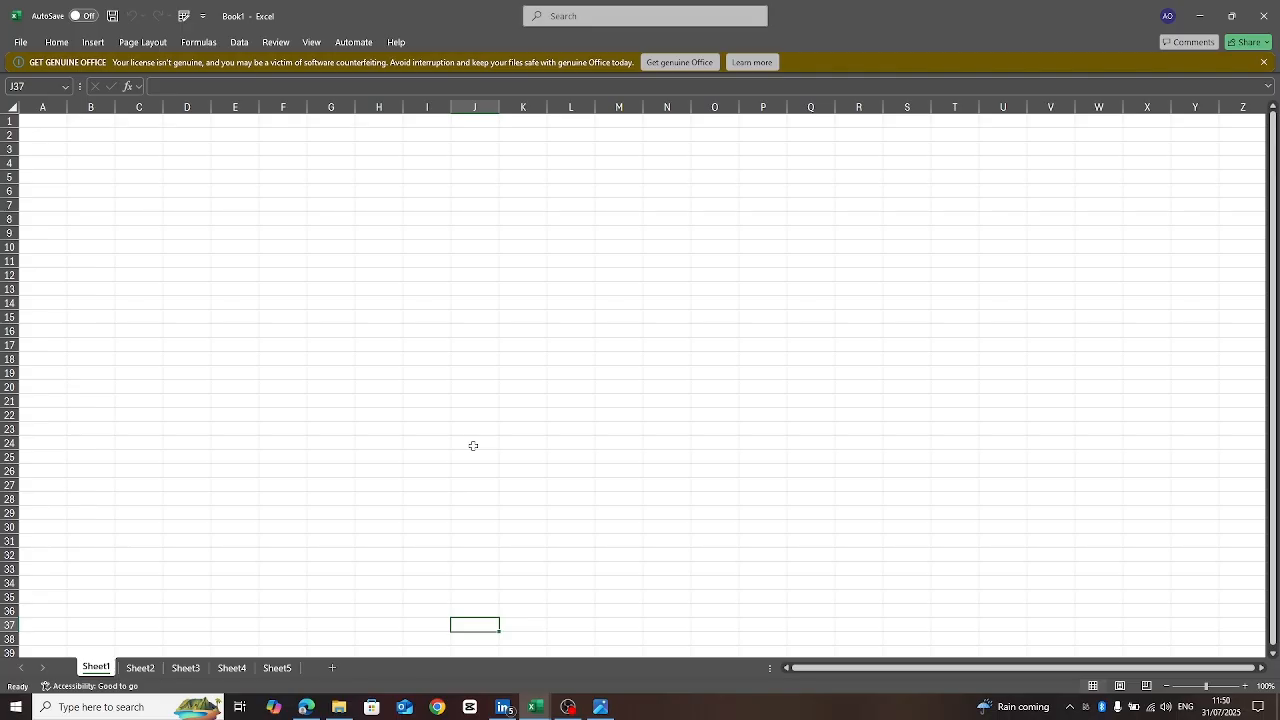
click(538, 709)
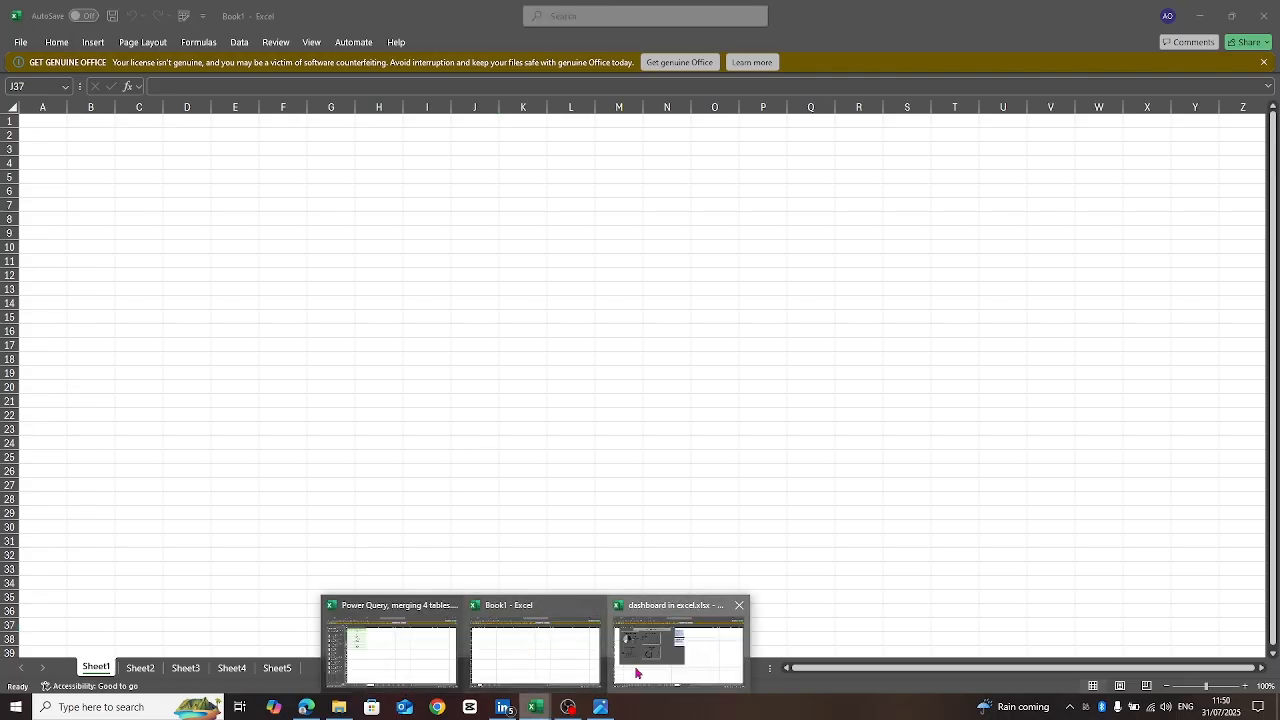
click(636, 673)
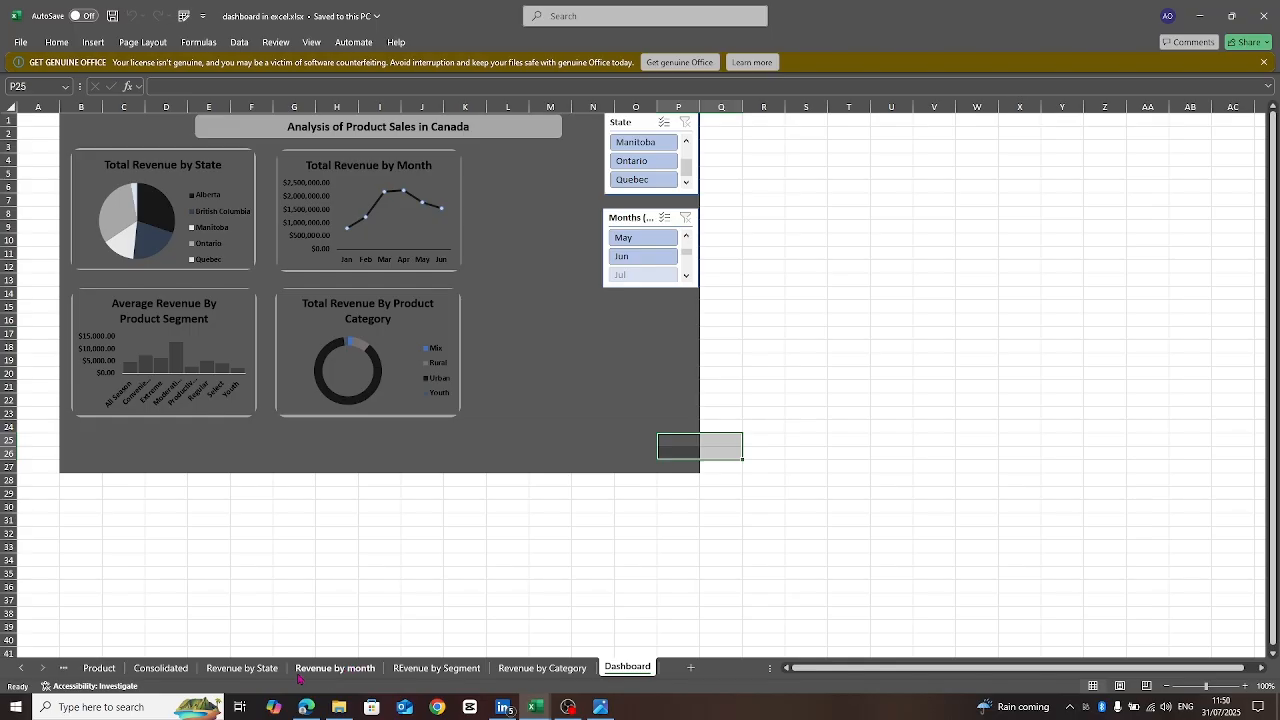
click(440, 669)
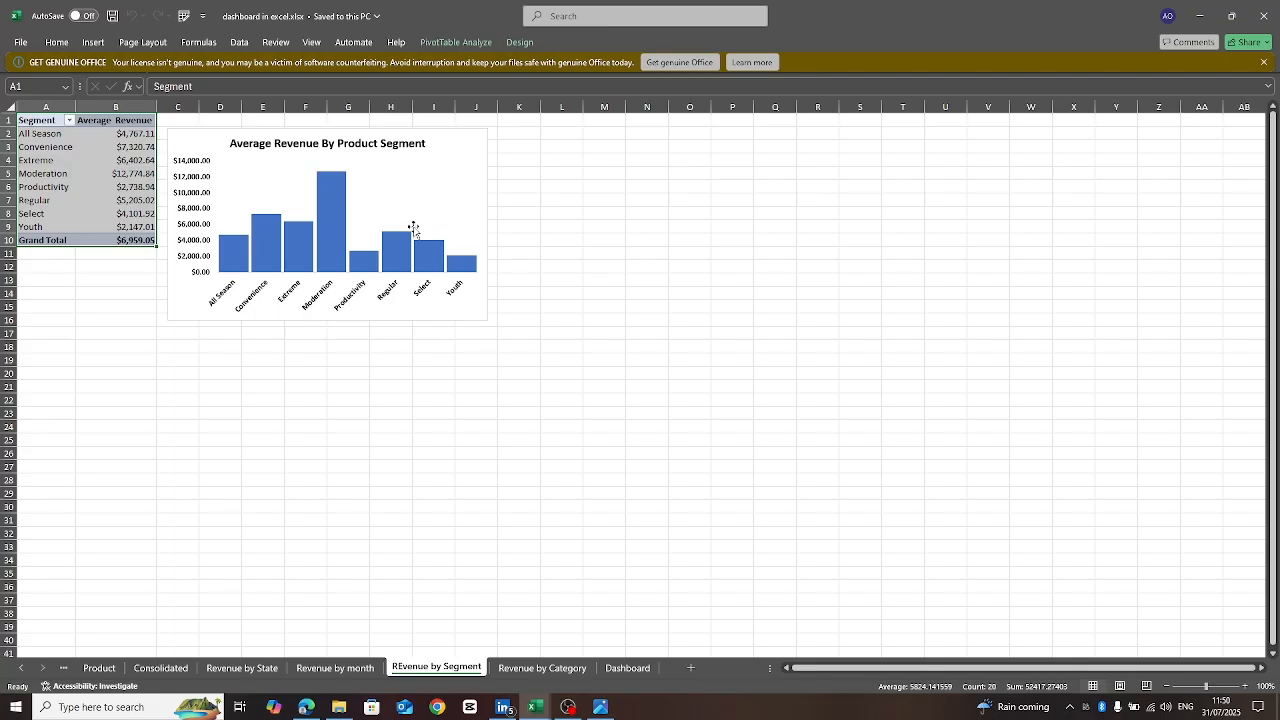
mouse_move(408, 260)
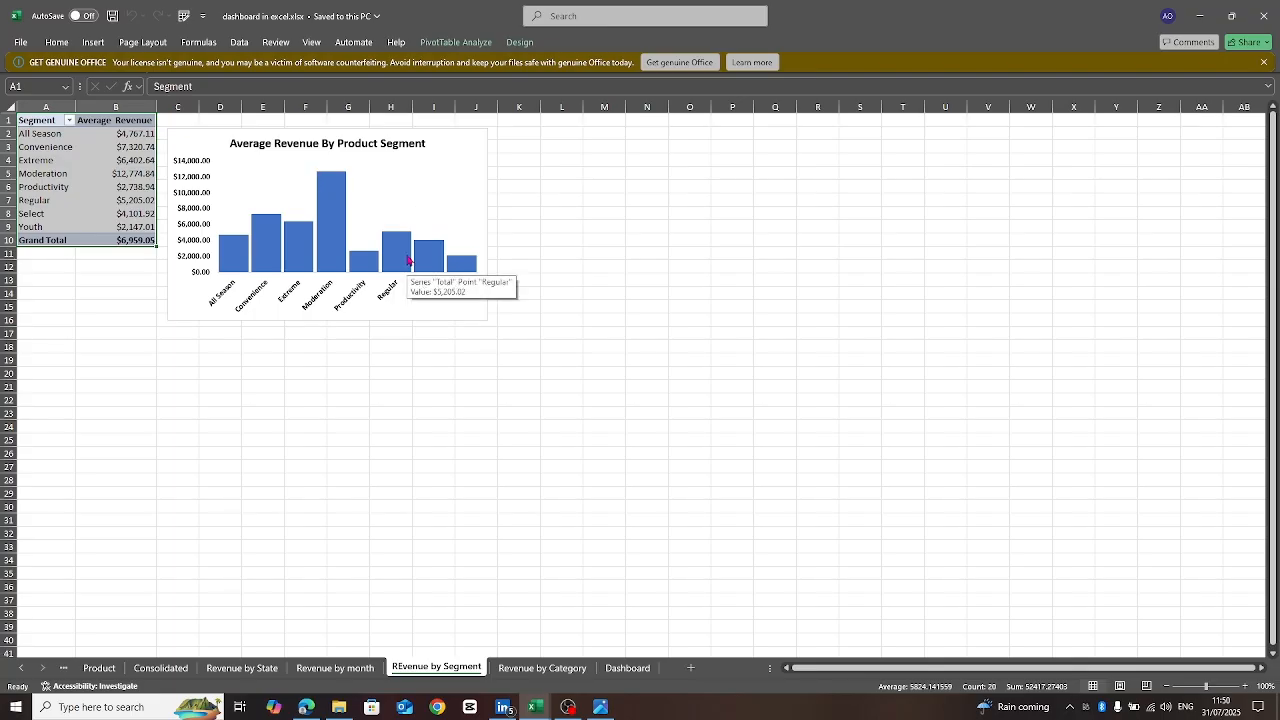
click(327, 673)
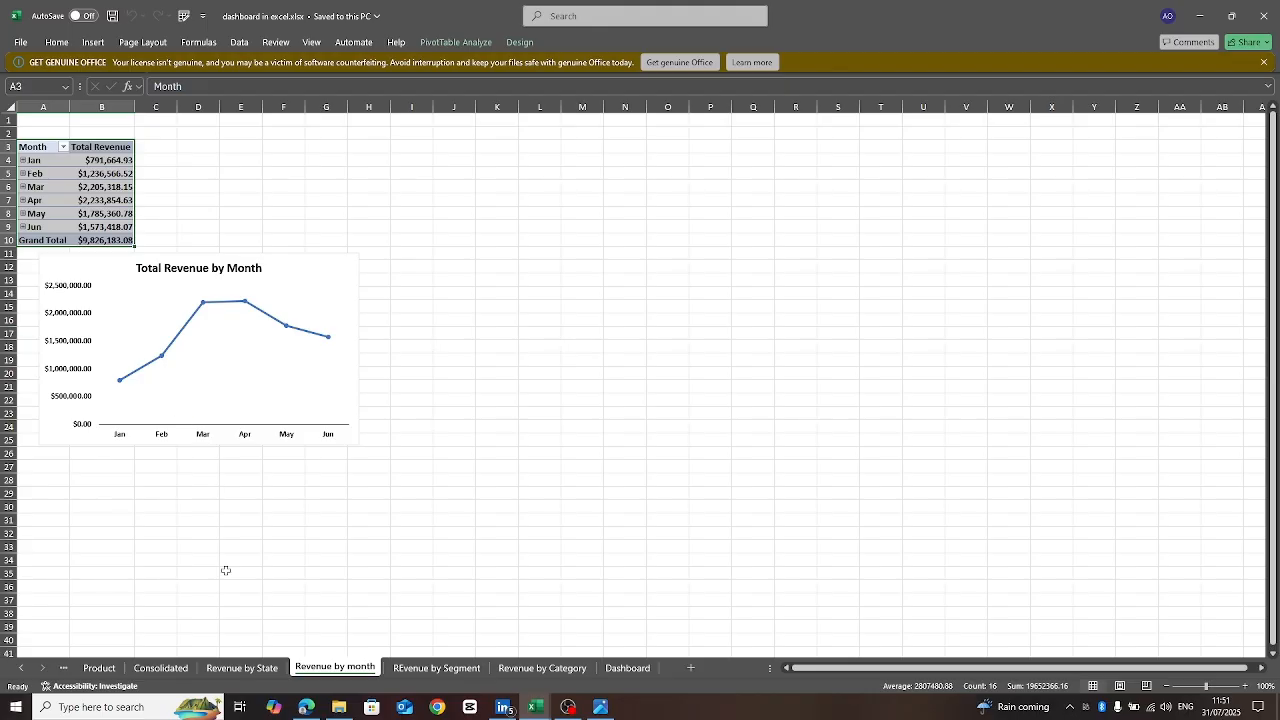
click(230, 672)
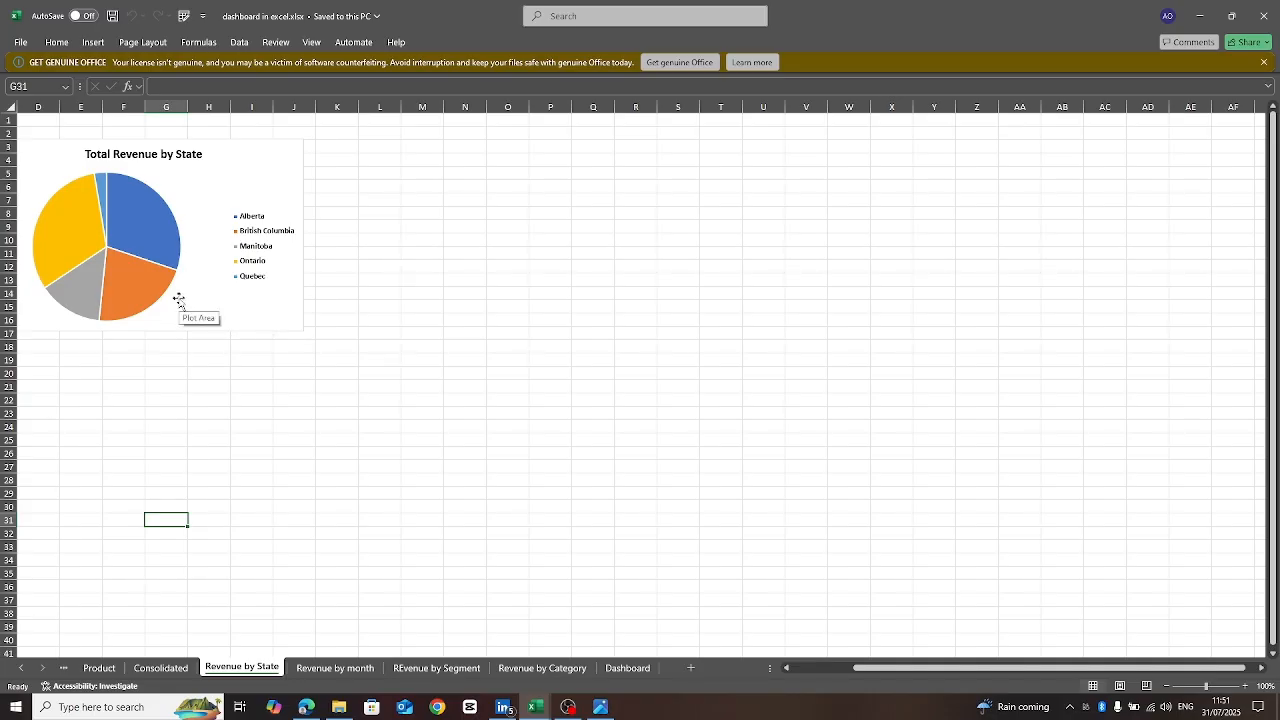
click(157, 668)
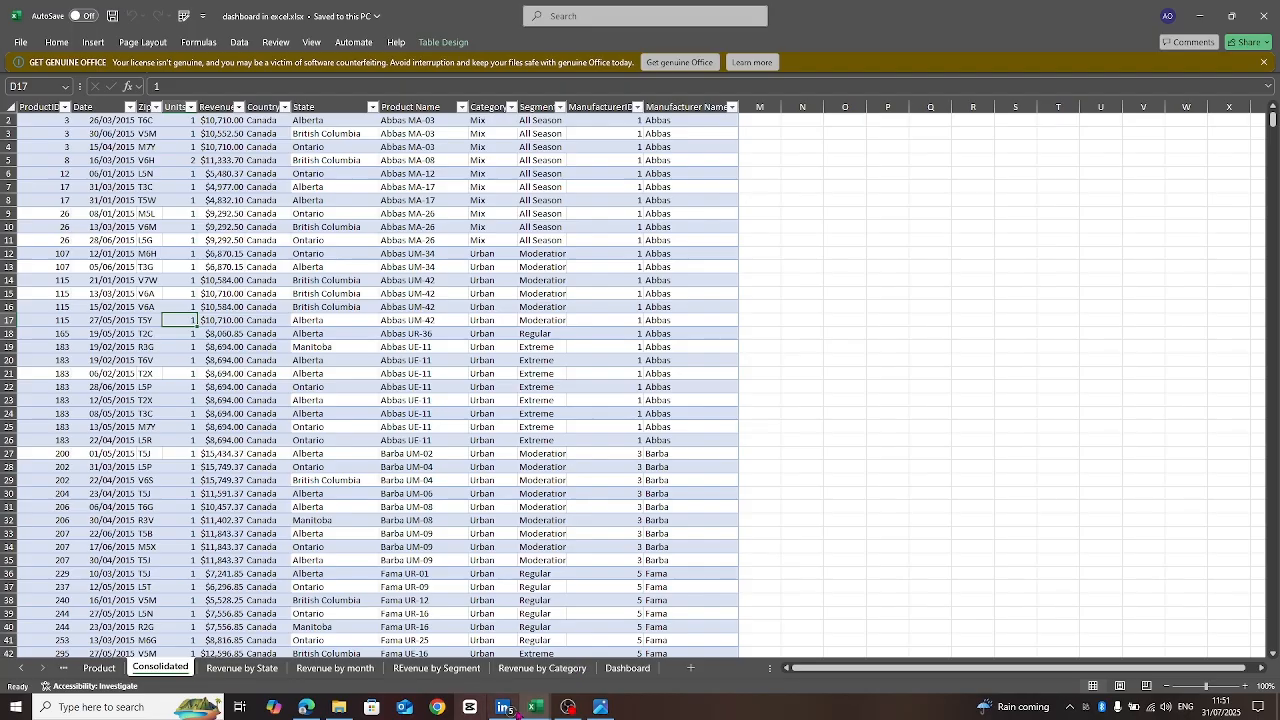
Step: Return to the blank Book1 workbook and enlarge the Sheet1 view to 172%
mouse_move(533, 710)
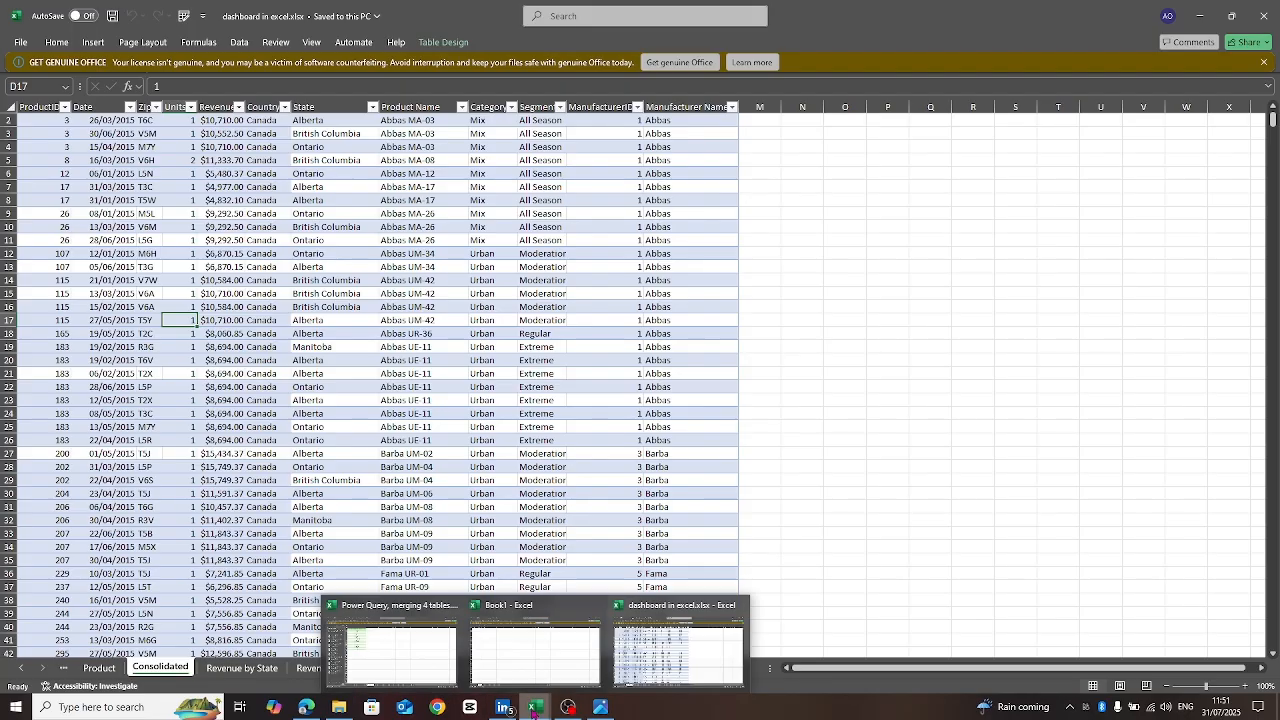
click(535, 650)
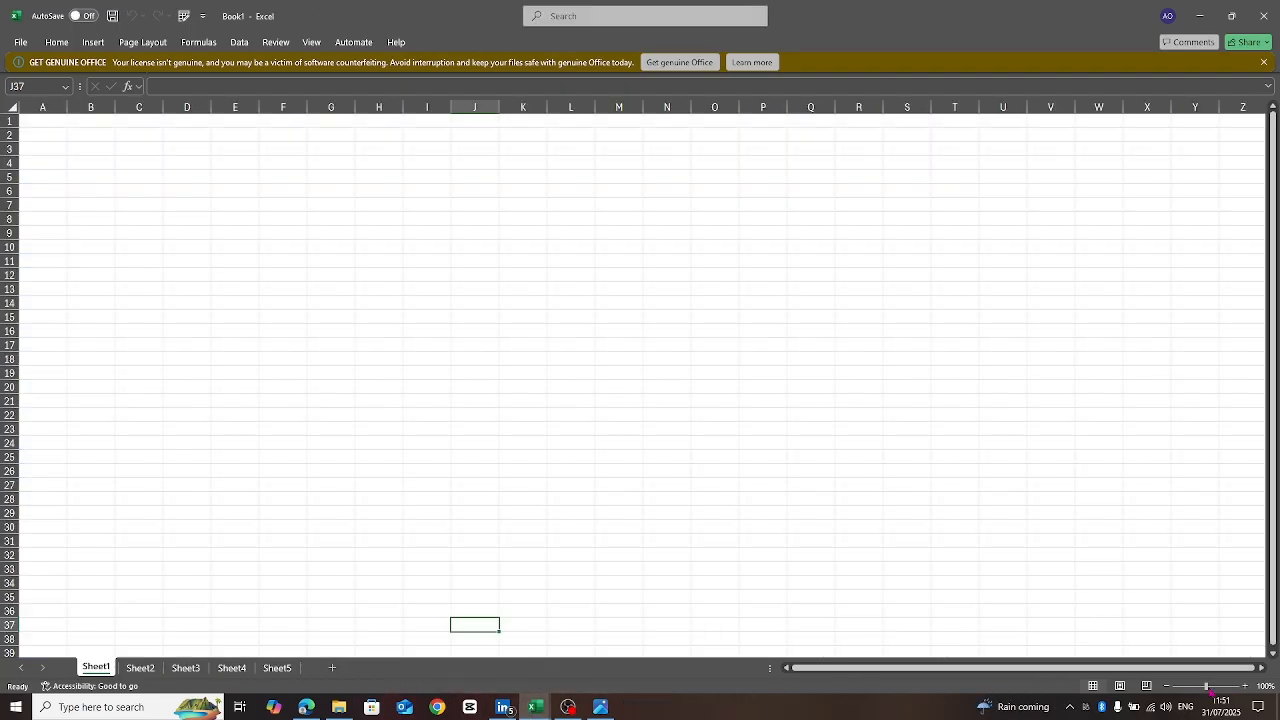
drag(1209, 692, 1218, 690)
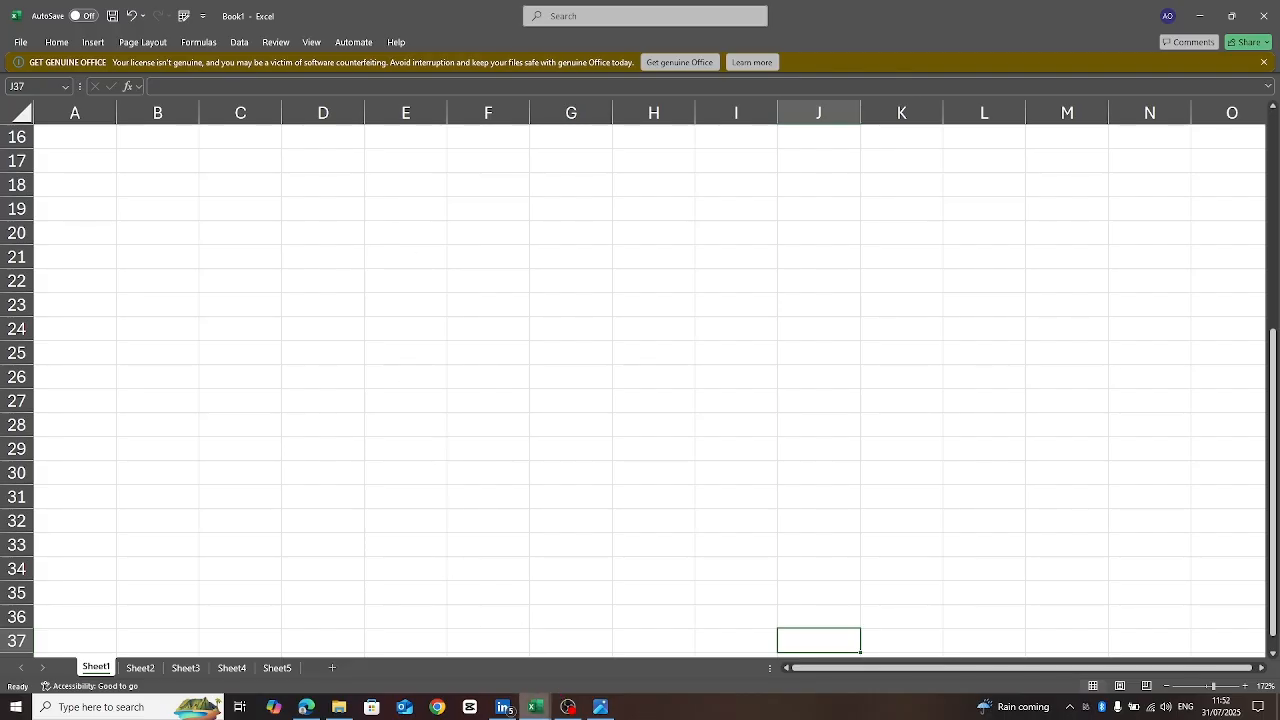
mouse_move(538, 712)
click(240, 43)
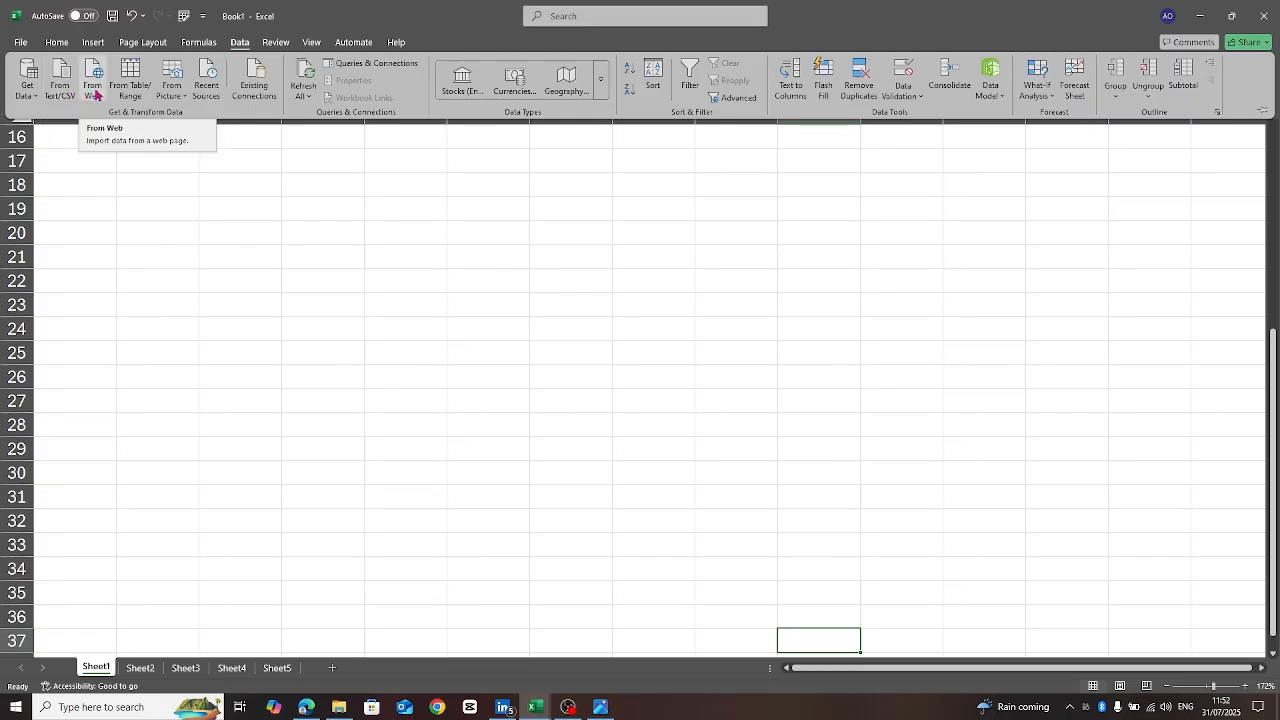
click(30, 95)
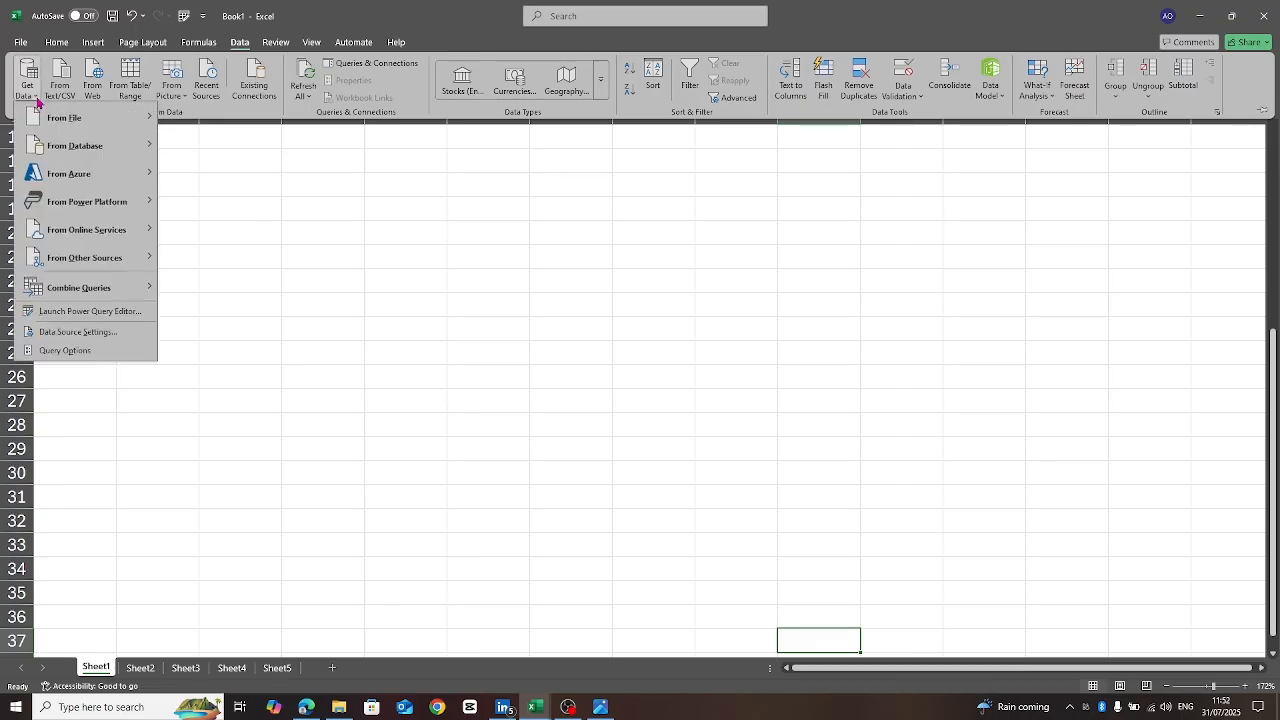
mouse_move(79, 125)
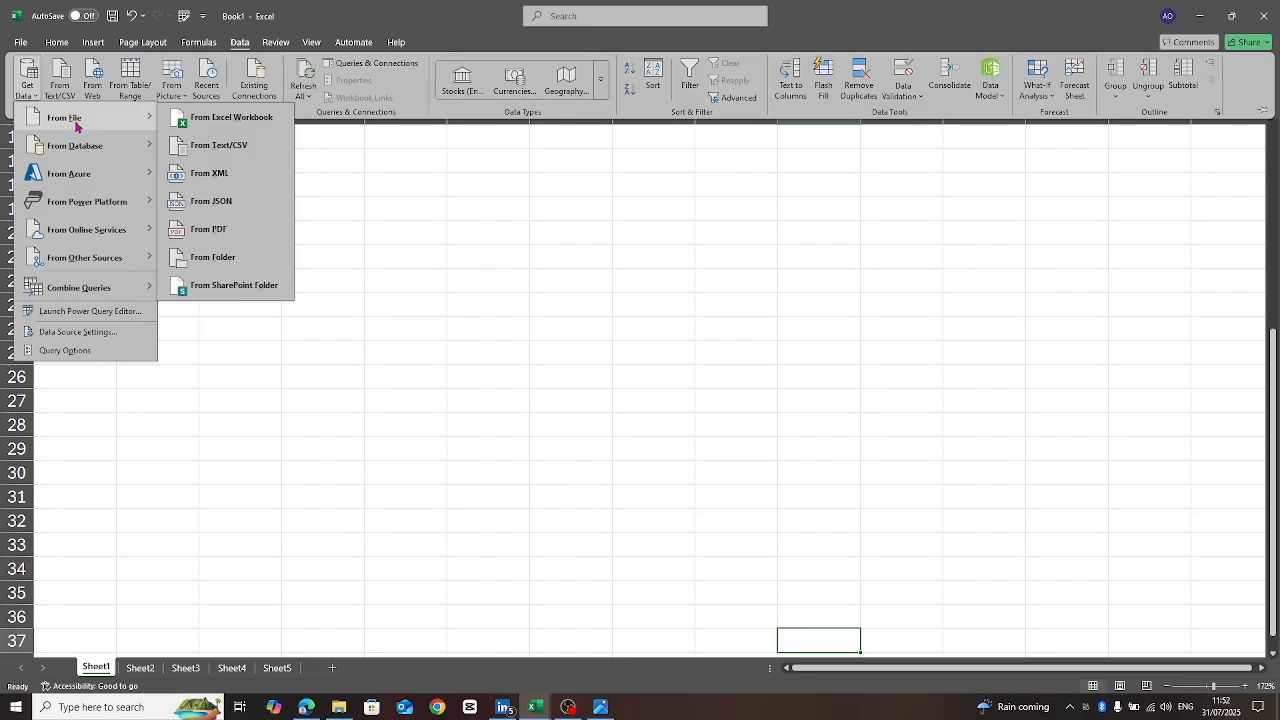
mouse_move(88, 157)
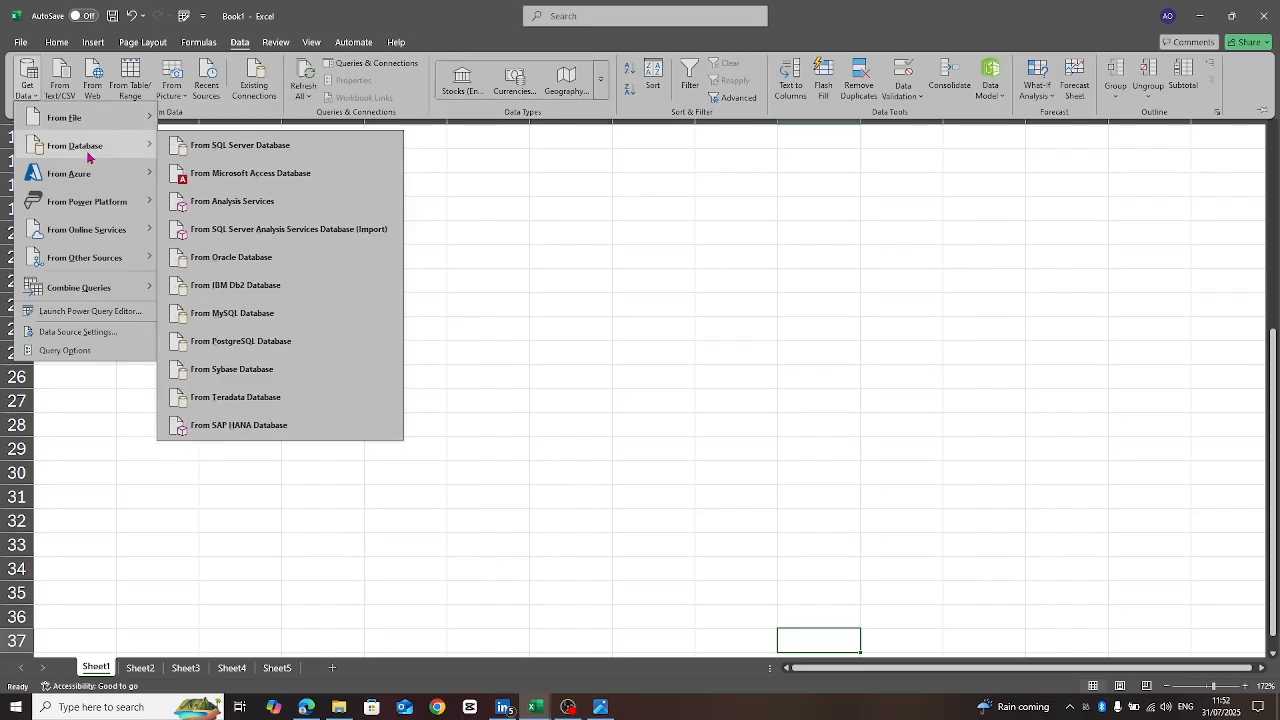
mouse_move(98, 208)
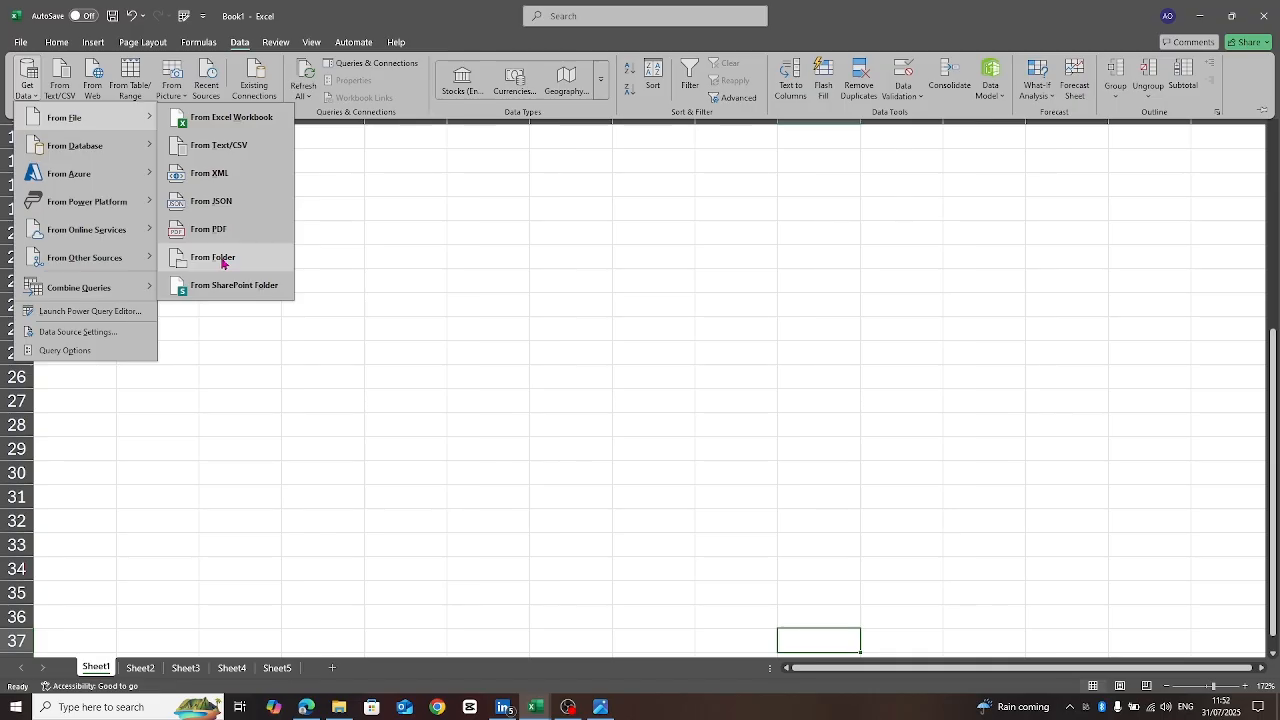
click(238, 130)
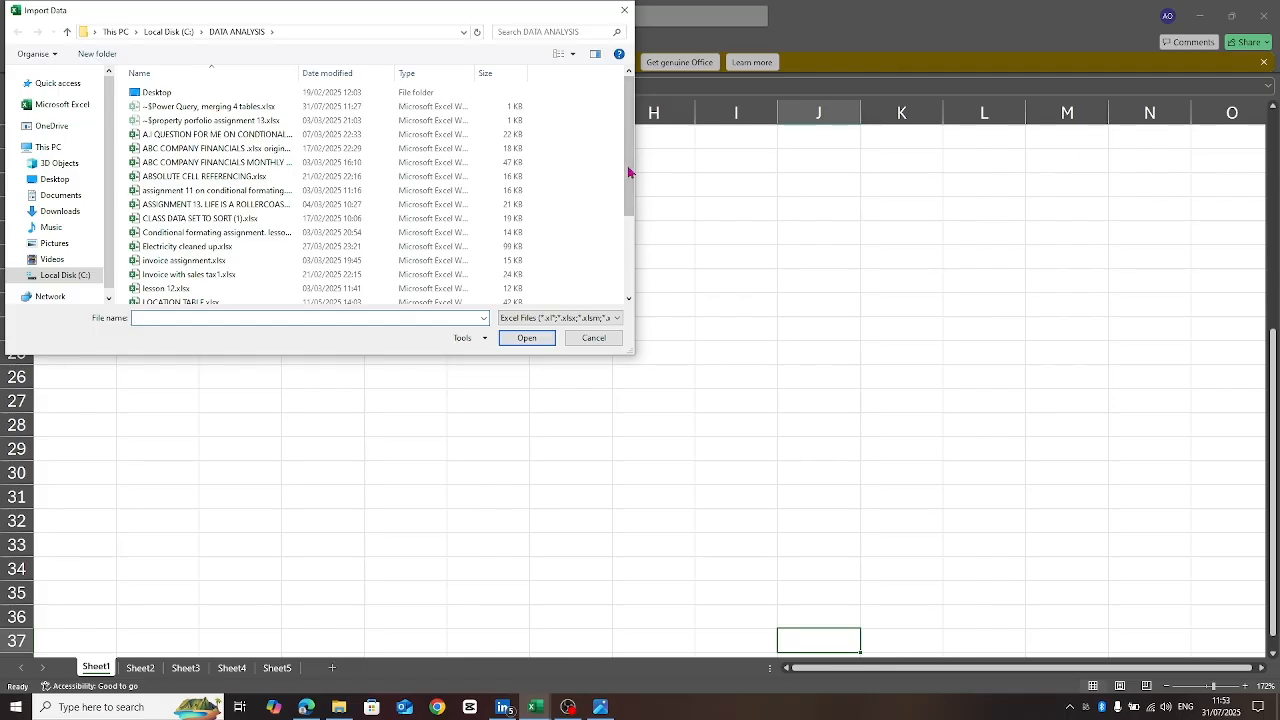
mouse_move(629, 172)
mouse_down()
mouse_move(626, 265)
mouse_move(634, 175)
mouse_up()
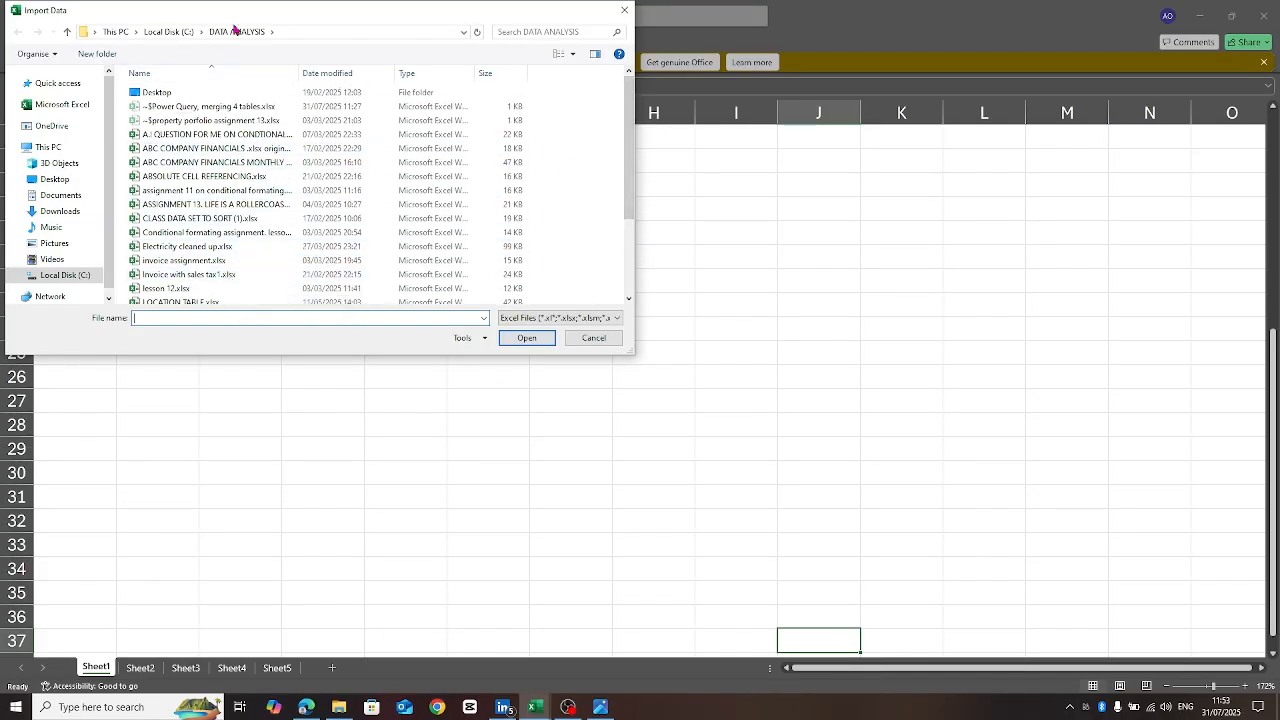
click(624, 10)
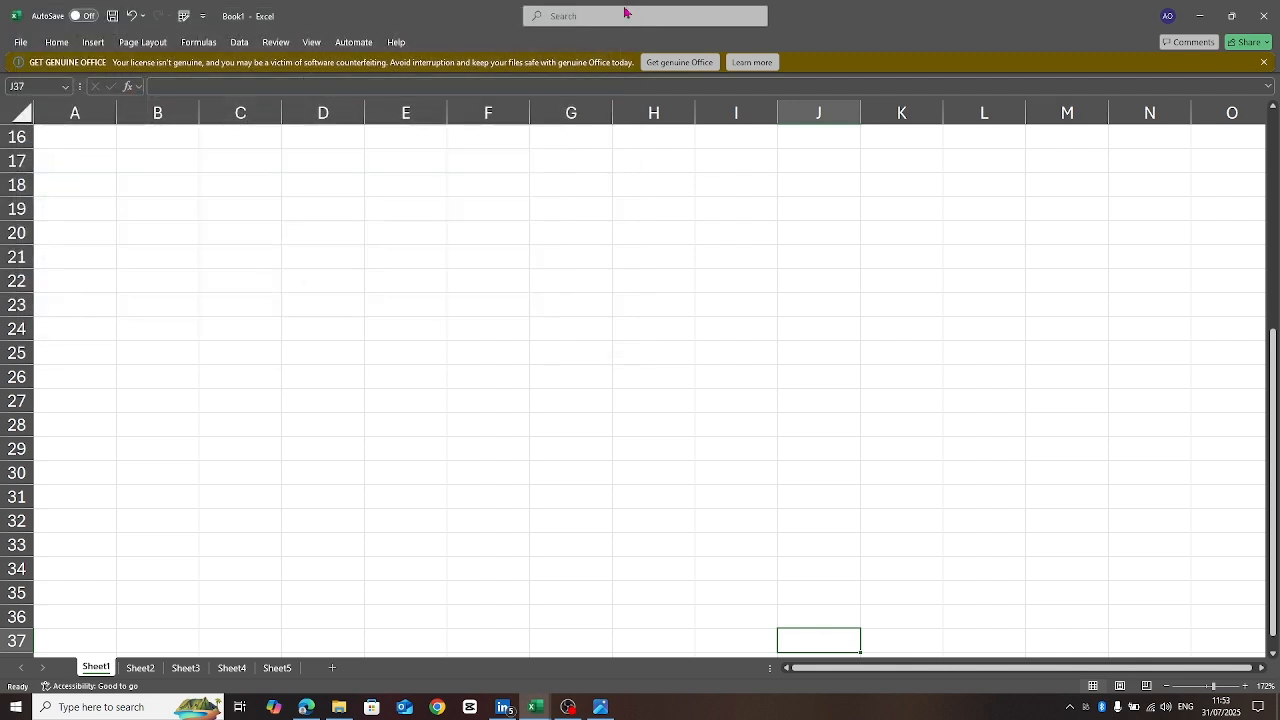
Step: Start a Text/CSV import and browse Downloads to the Dataset folder within the Car Insurance Policies folders
click(239, 43)
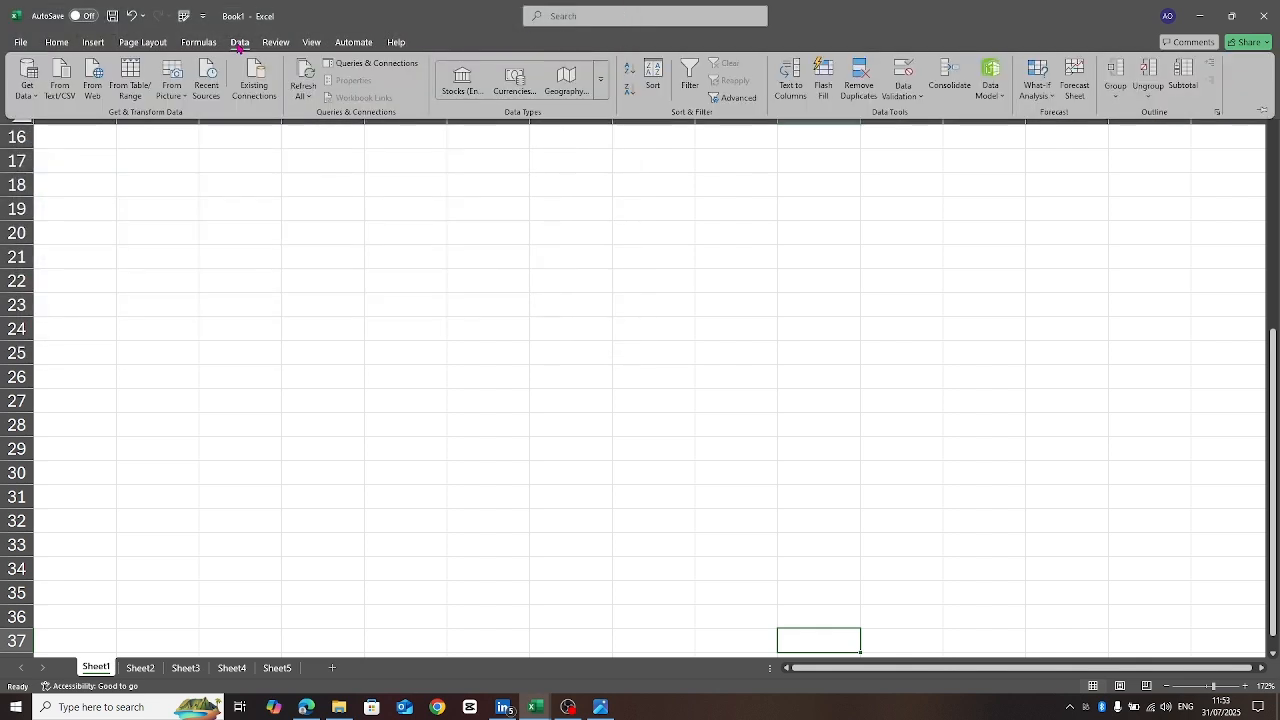
click(28, 88)
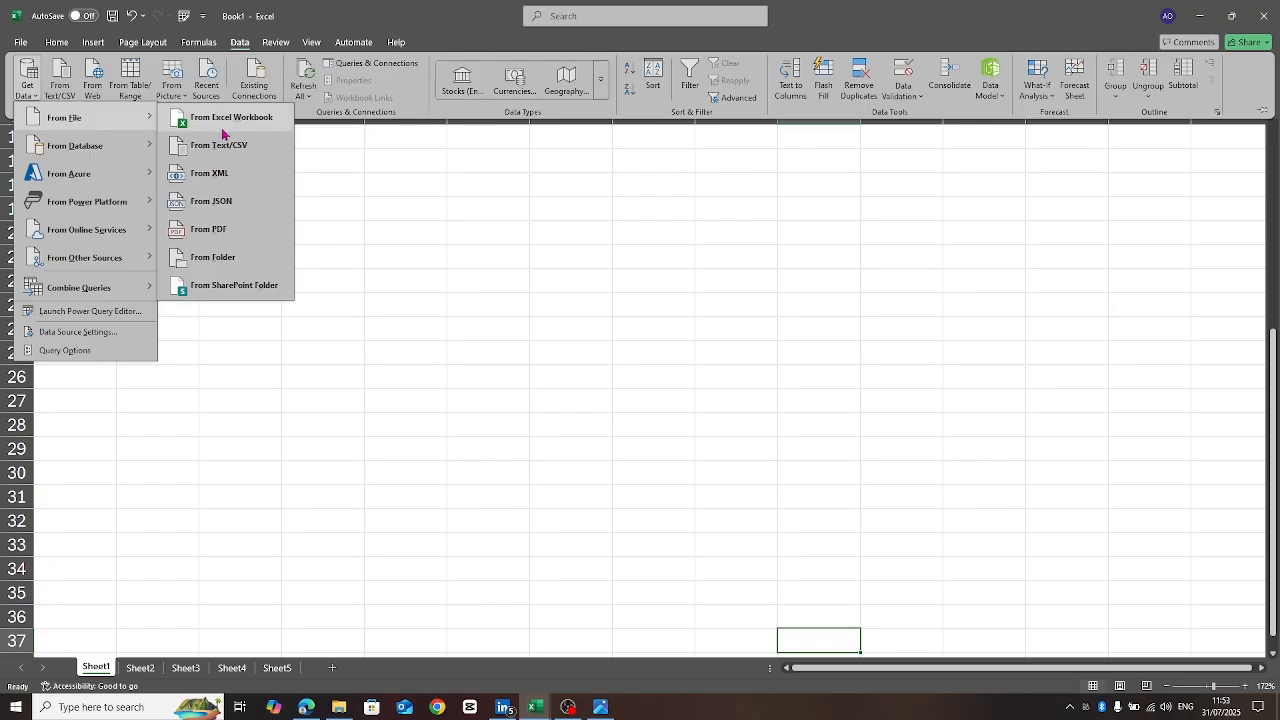
click(233, 149)
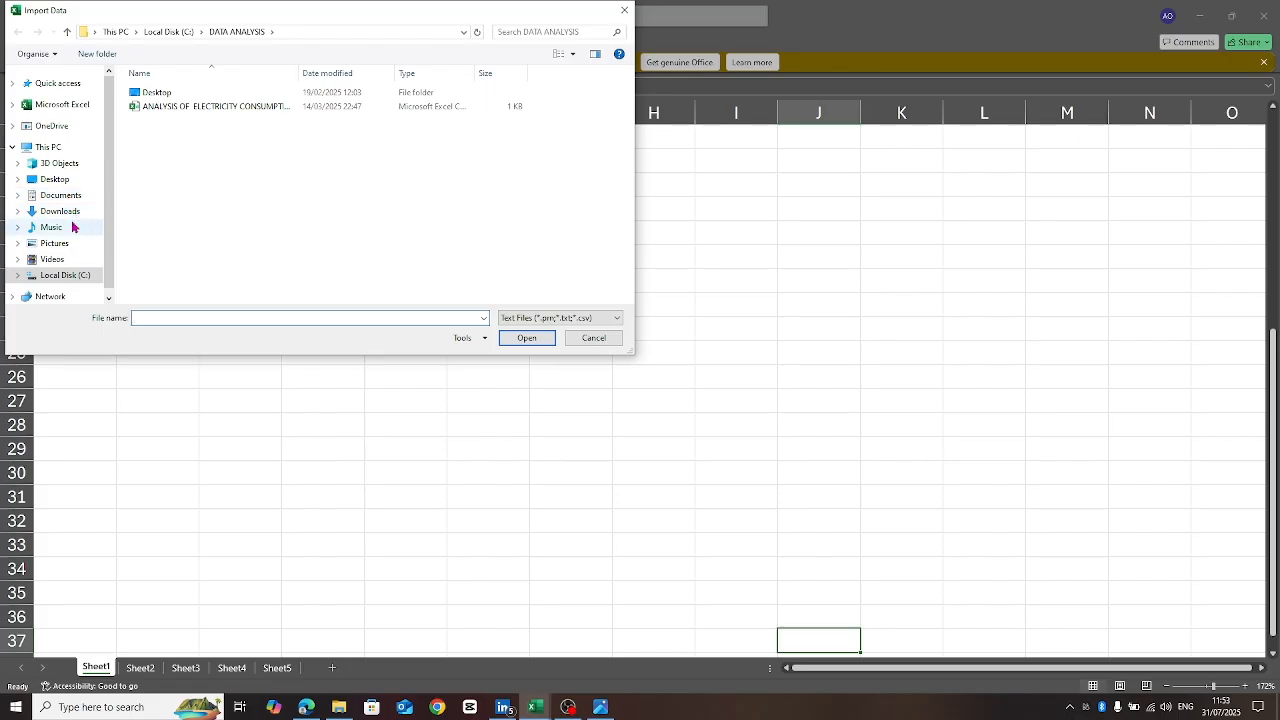
click(65, 214)
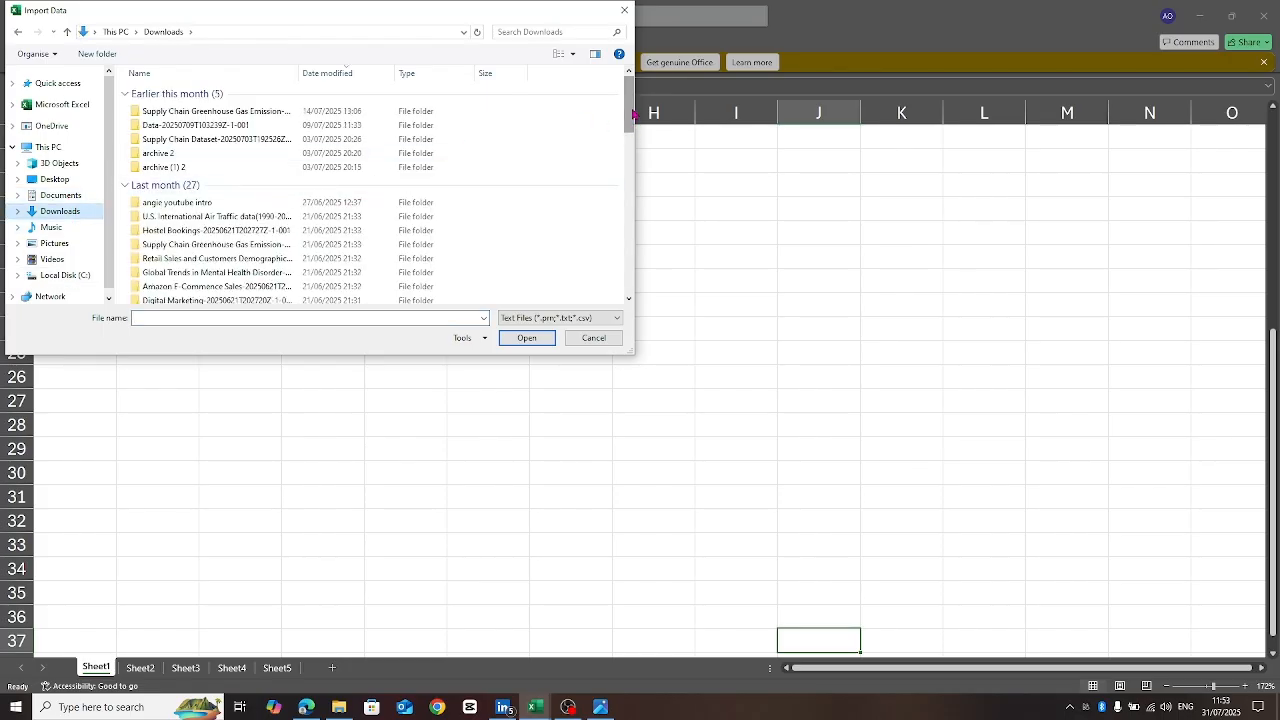
drag(632, 112, 633, 131)
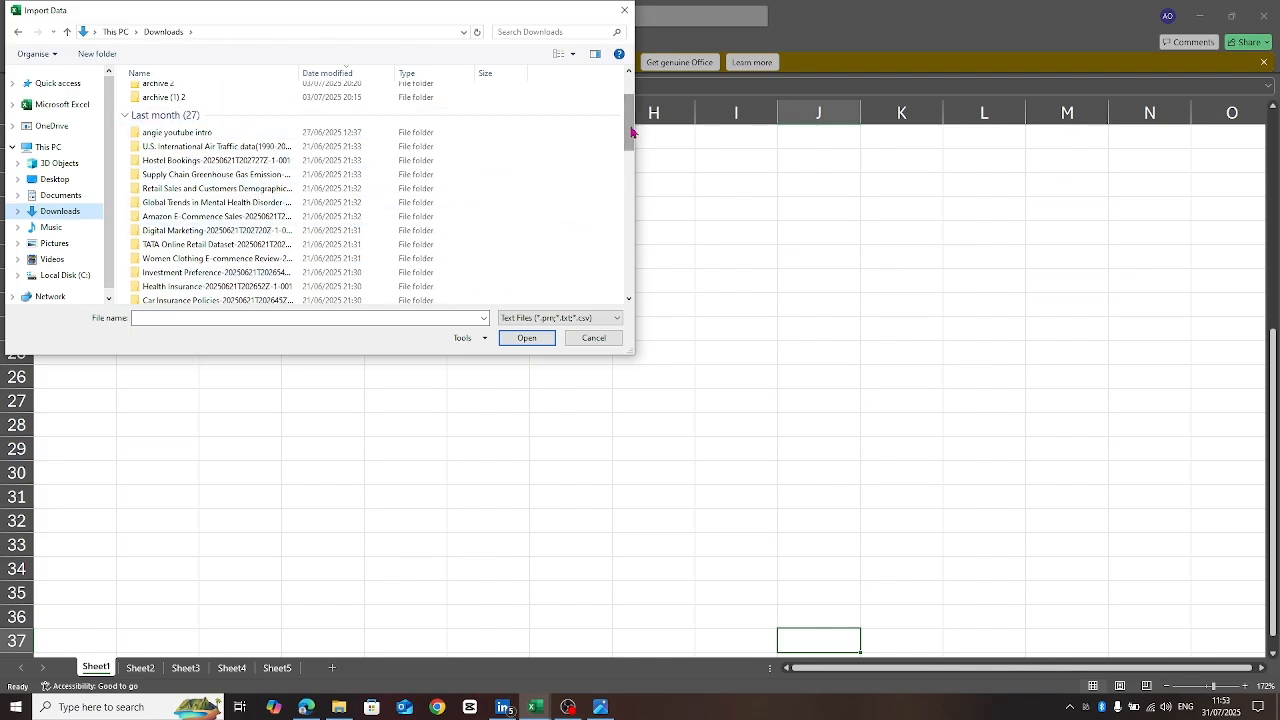
drag(631, 131, 633, 157)
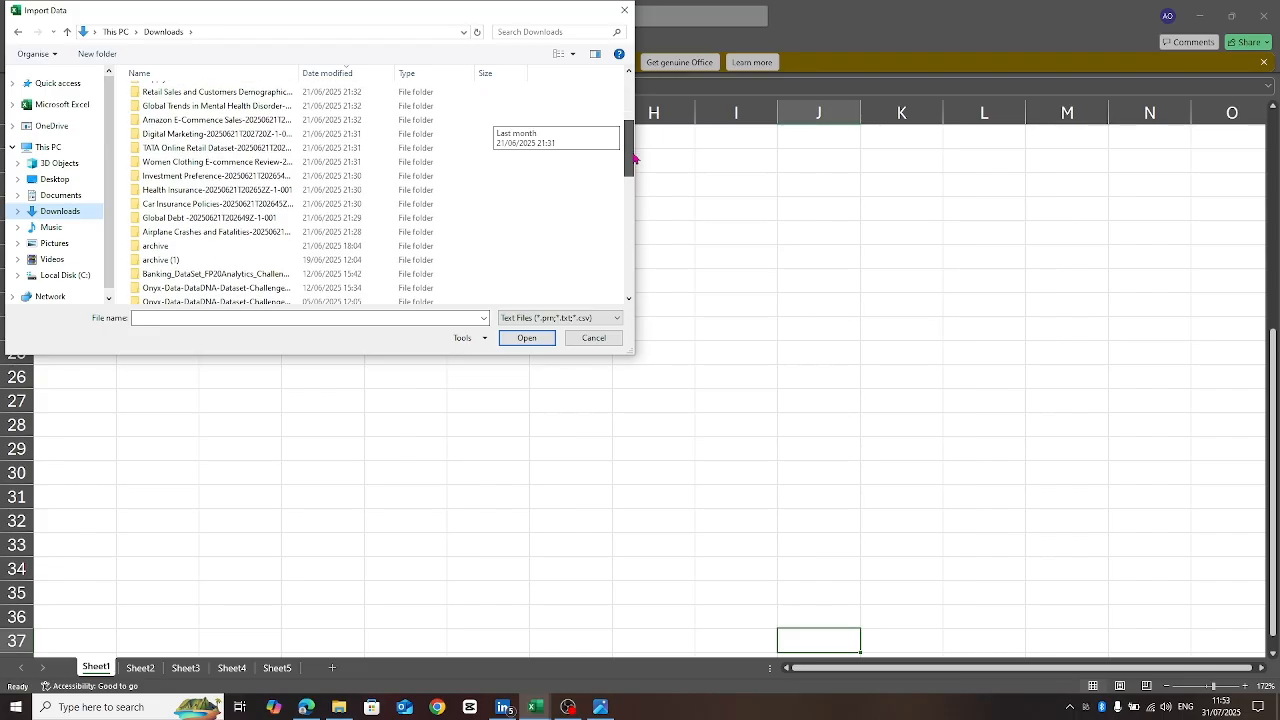
double_click(188, 206)
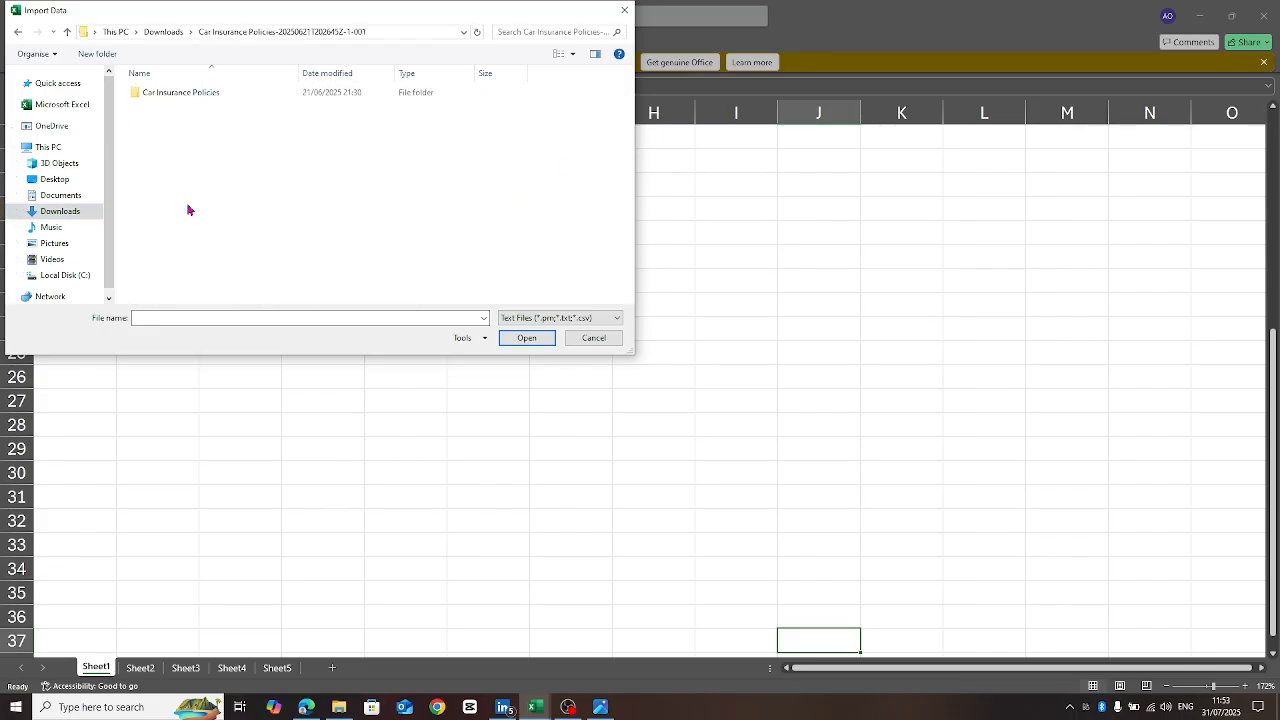
double_click(218, 94)
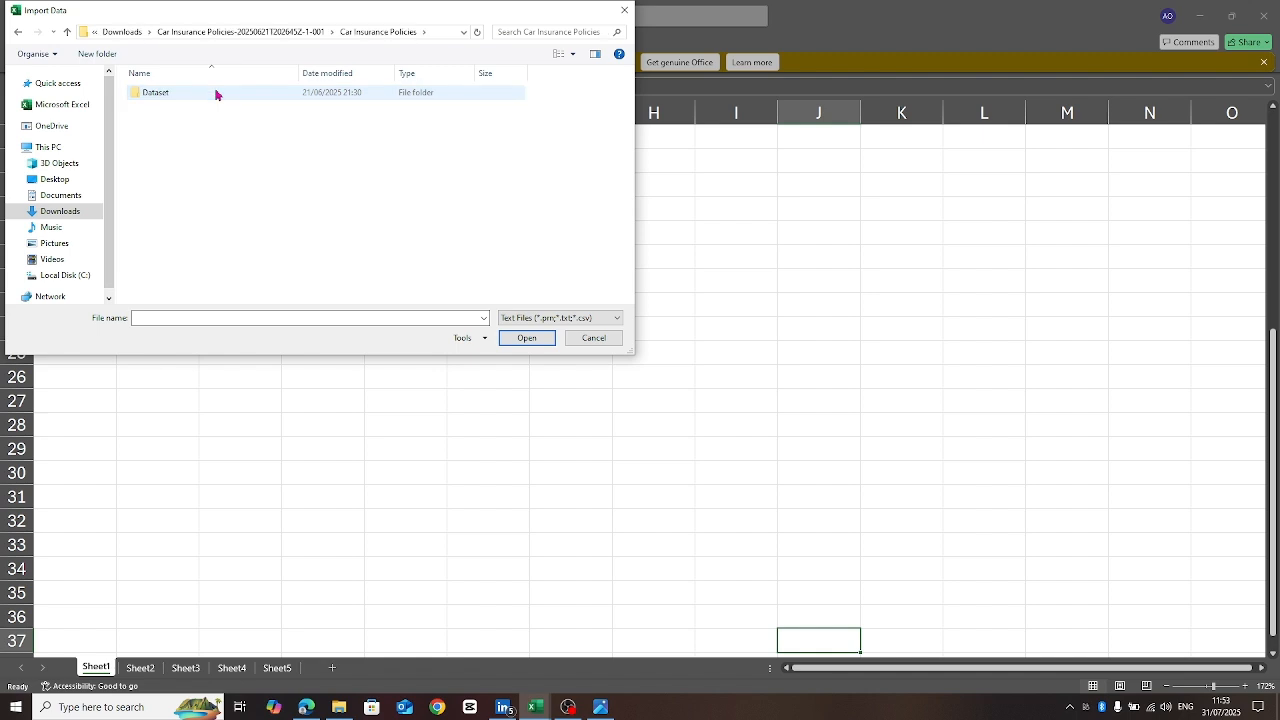
double_click(247, 98)
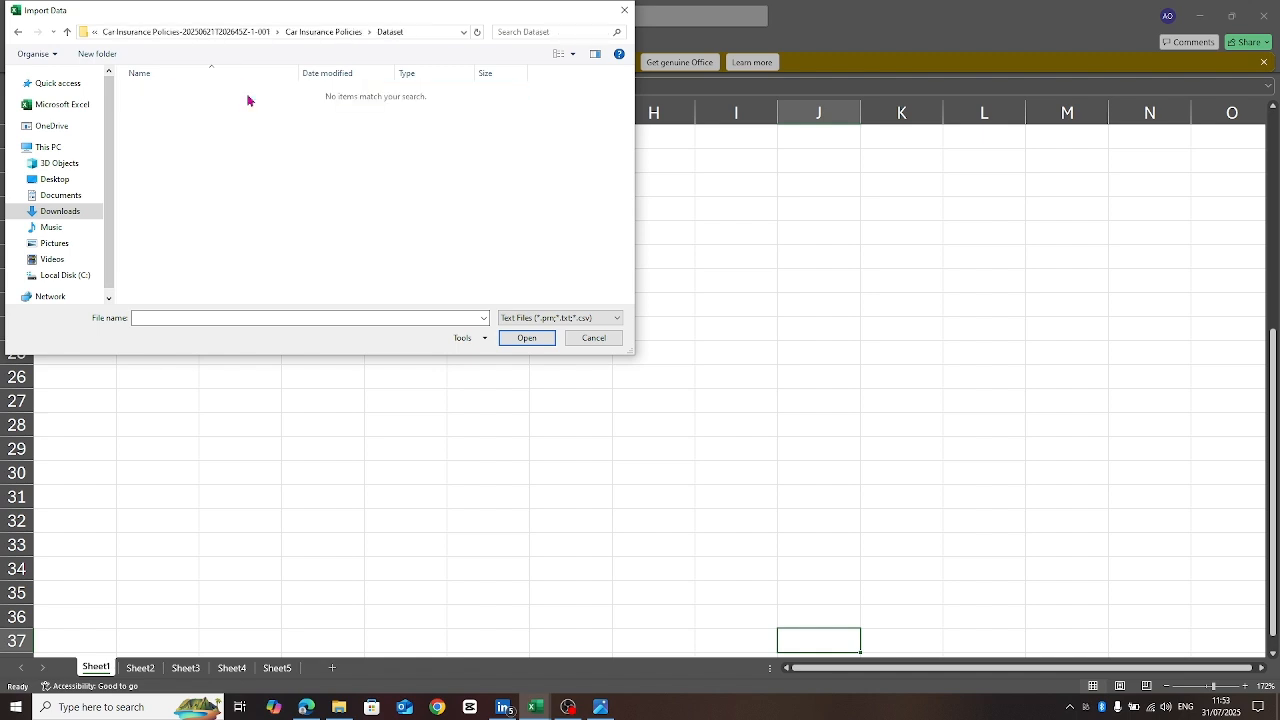
Step: Set the file filter to All Files and open Car Insurance Policies.xlsx for import
click(617, 320)
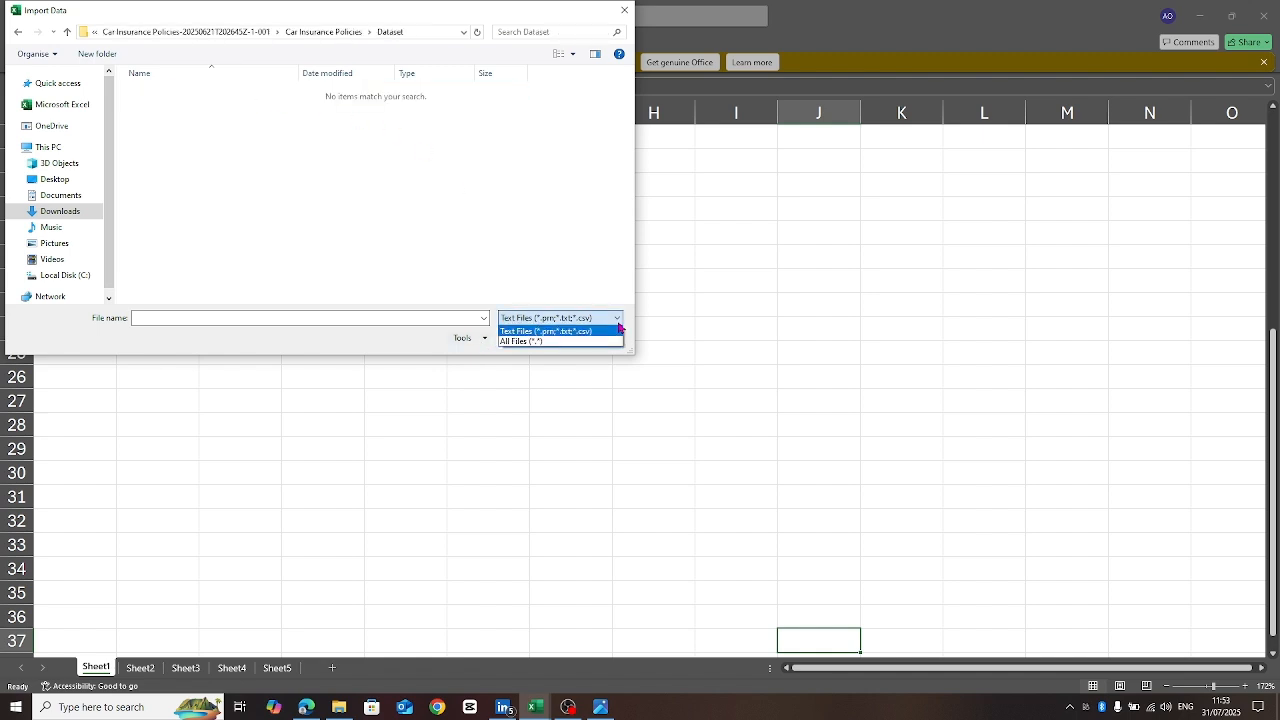
click(521, 342)
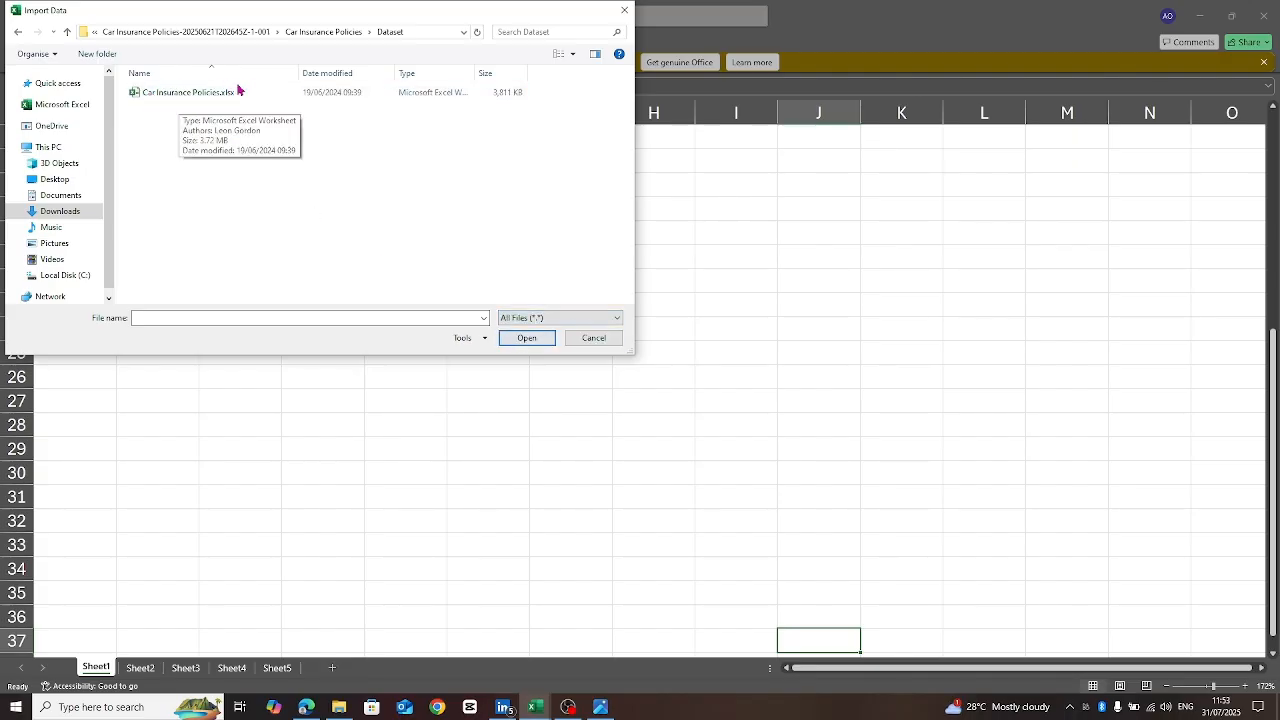
double_click(240, 94)
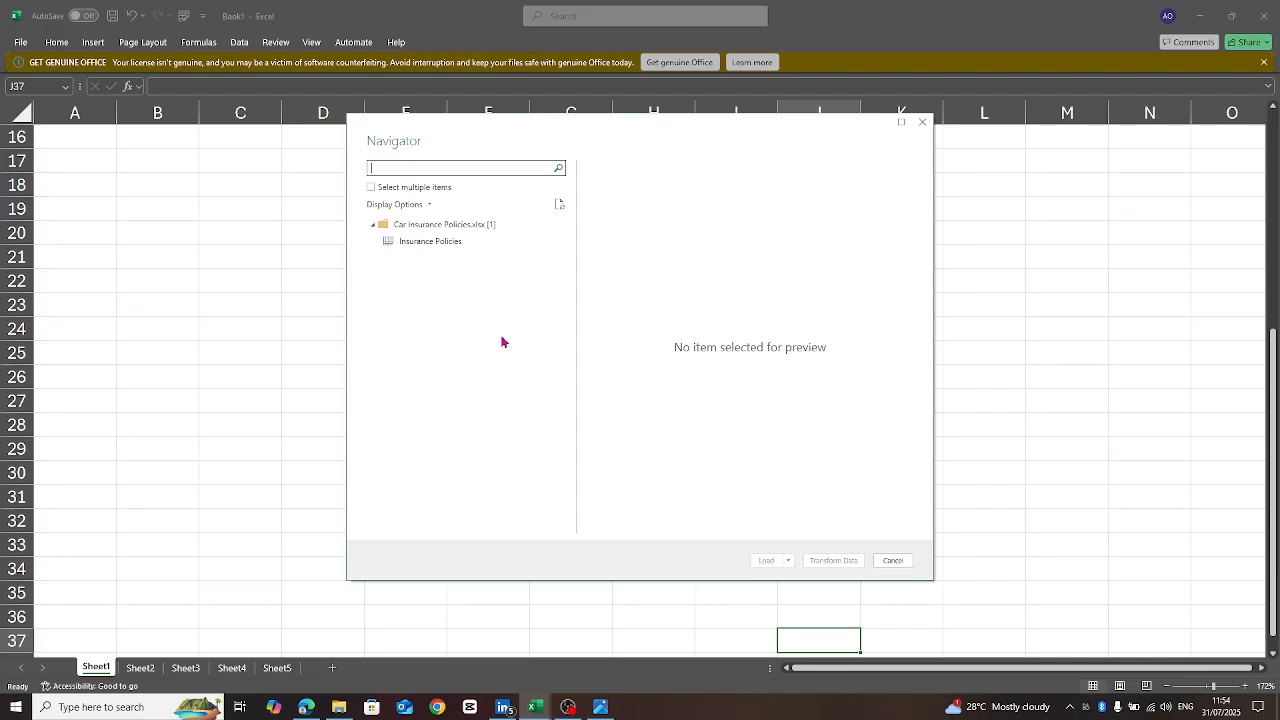
Step: Enable multiple-item selection, tick the Insurance Policies table and open it for transformation in Power Query
click(417, 231)
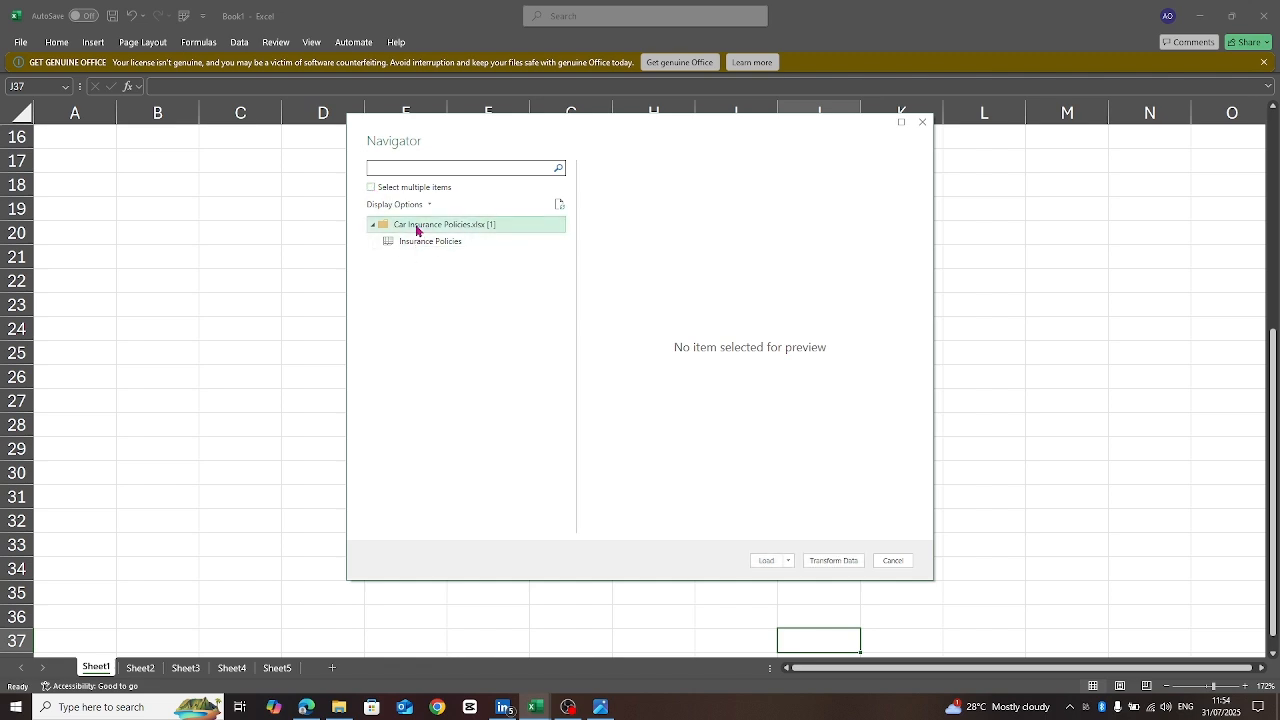
click(372, 188)
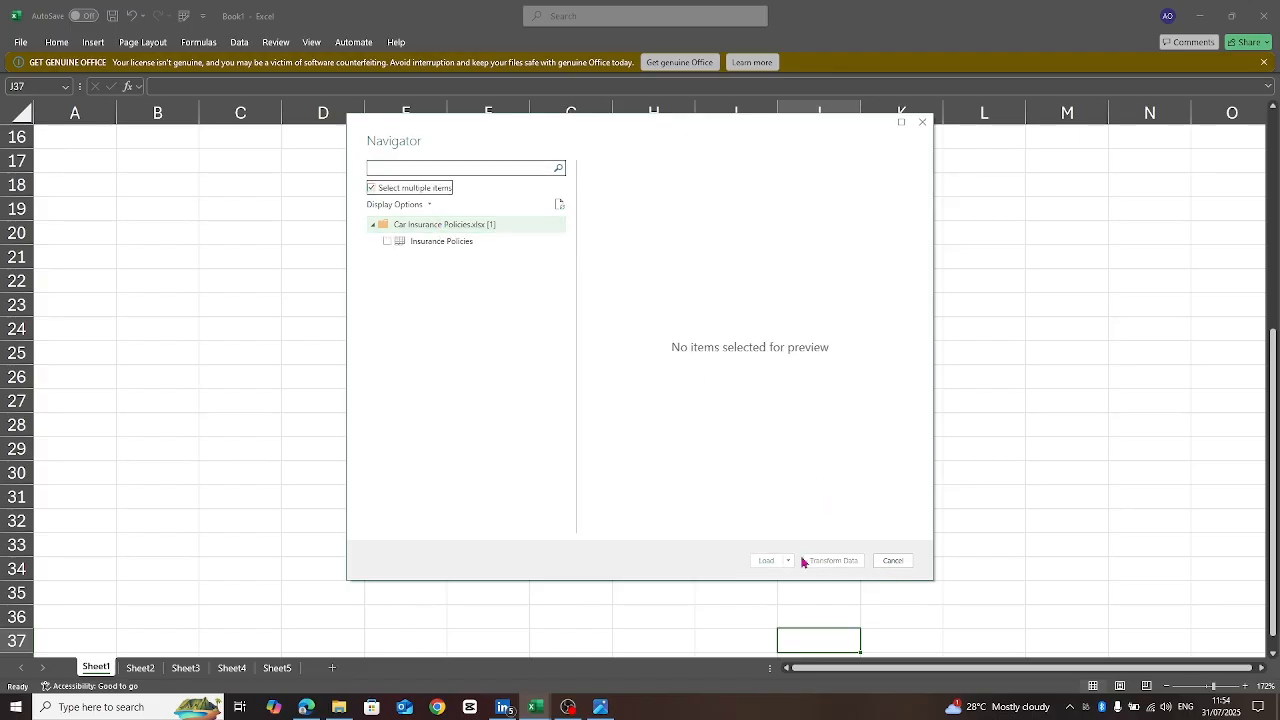
click(440, 226)
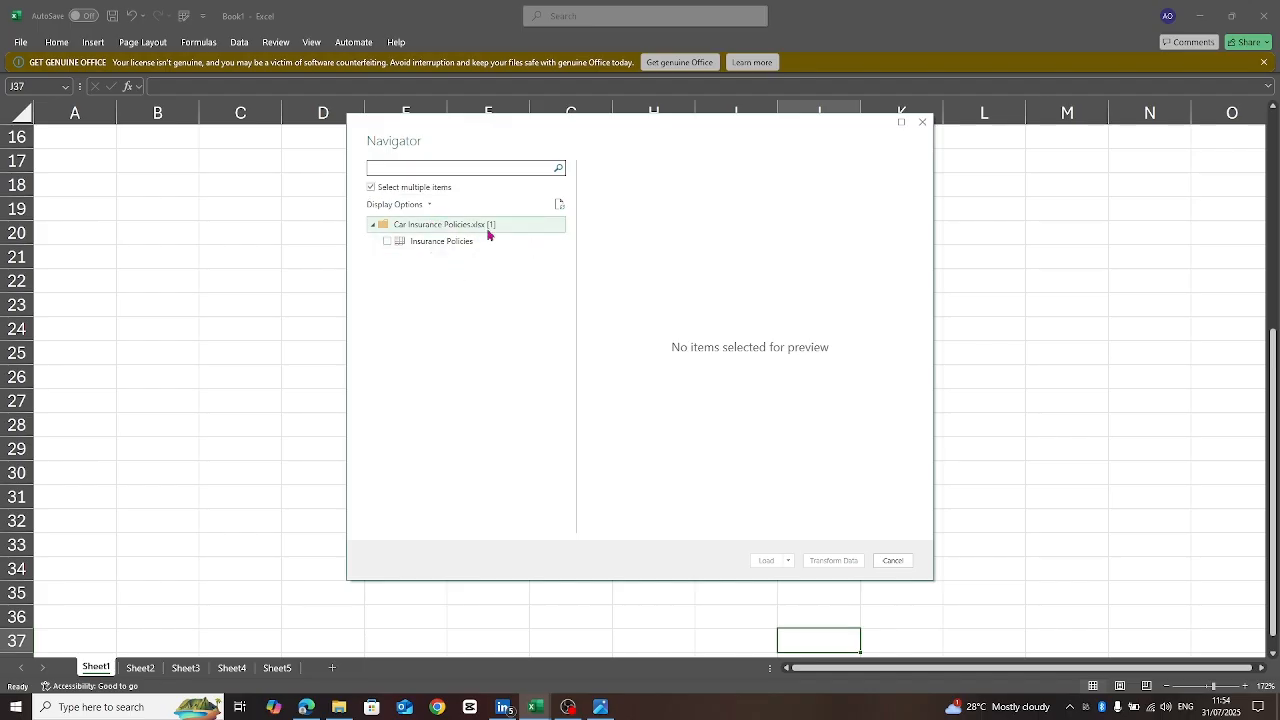
click(426, 252)
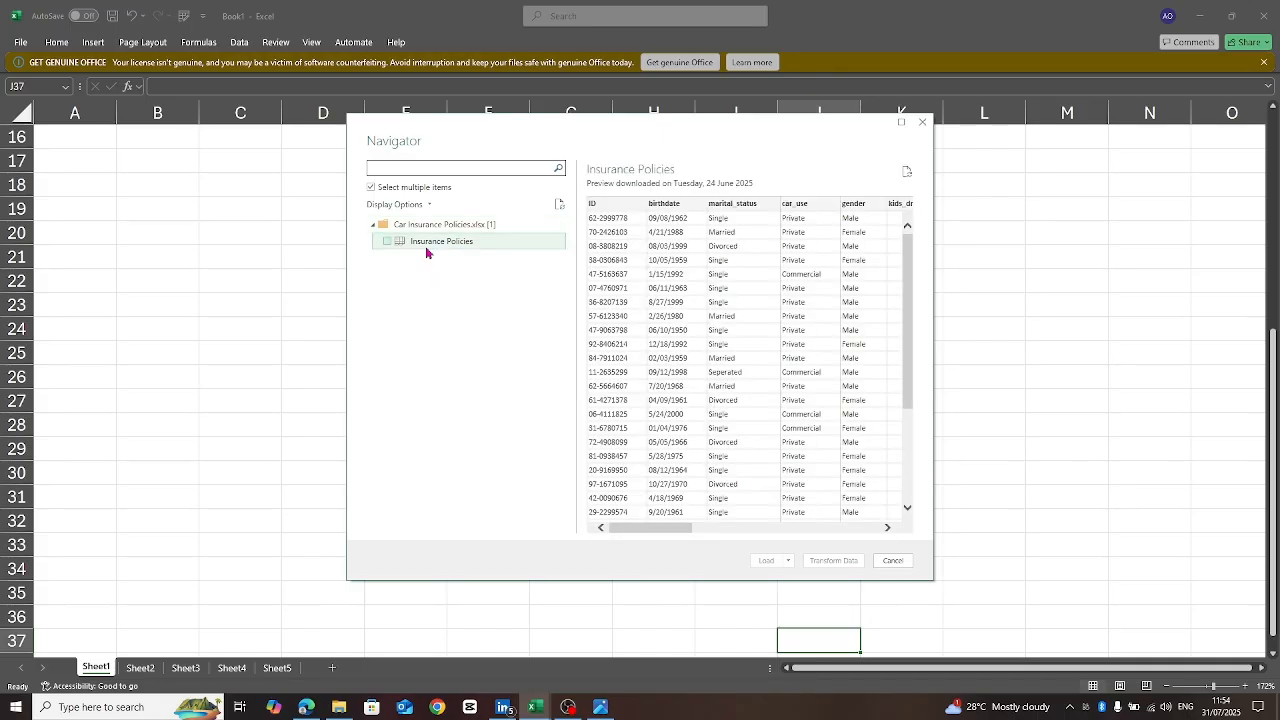
click(388, 243)
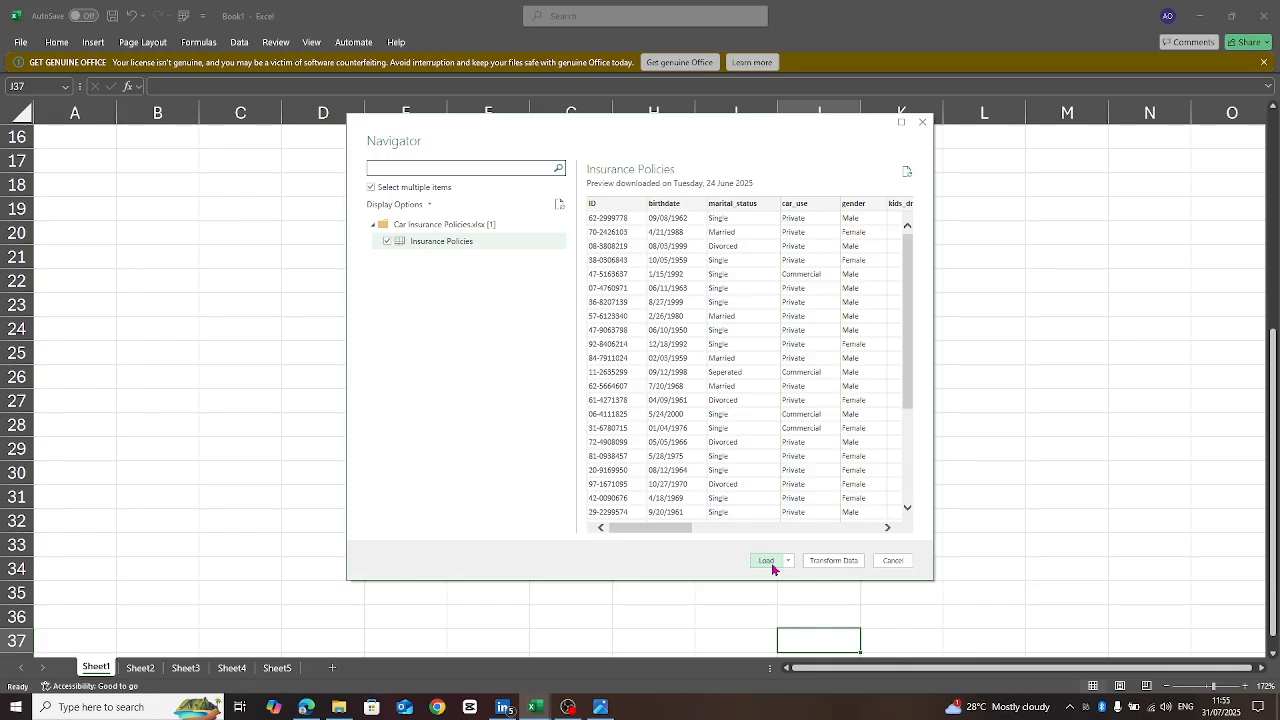
click(834, 561)
click(825, 562)
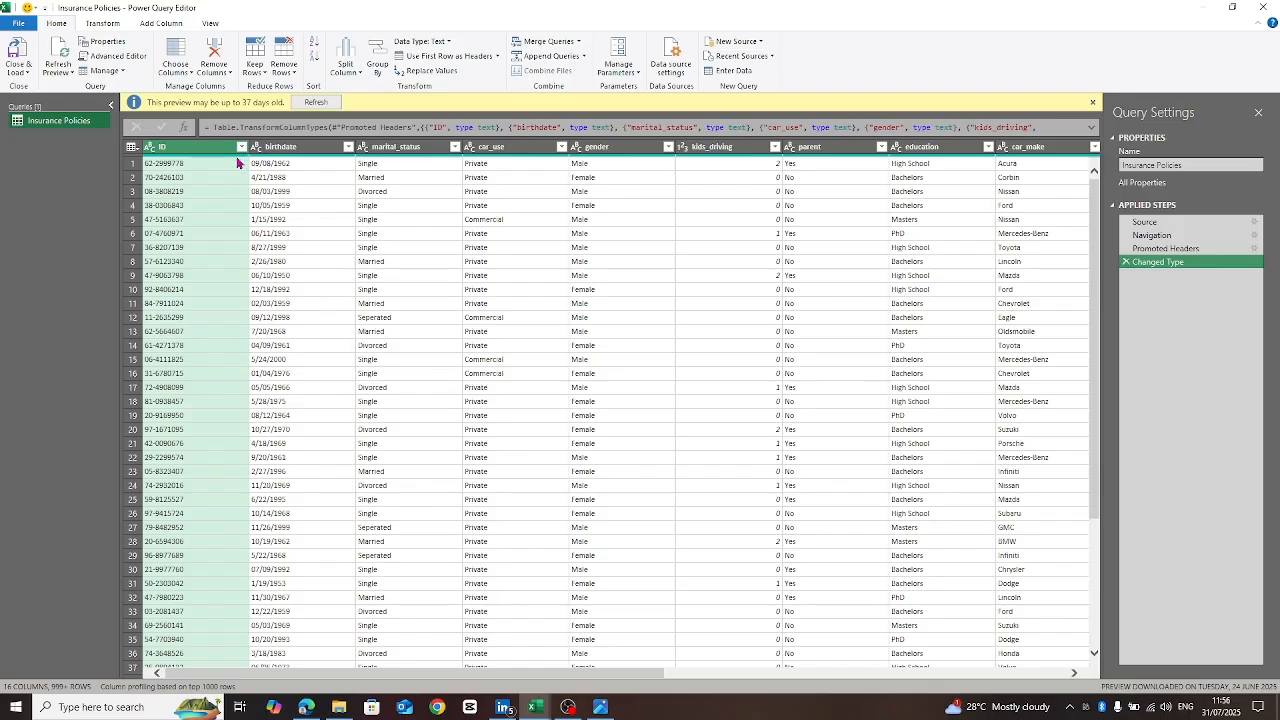
Step: Examine the columns from ID through household_income in Power Query for valid, error and empty values
mouse_move(397, 162)
mouse_move(315, 161)
mouse_move(187, 161)
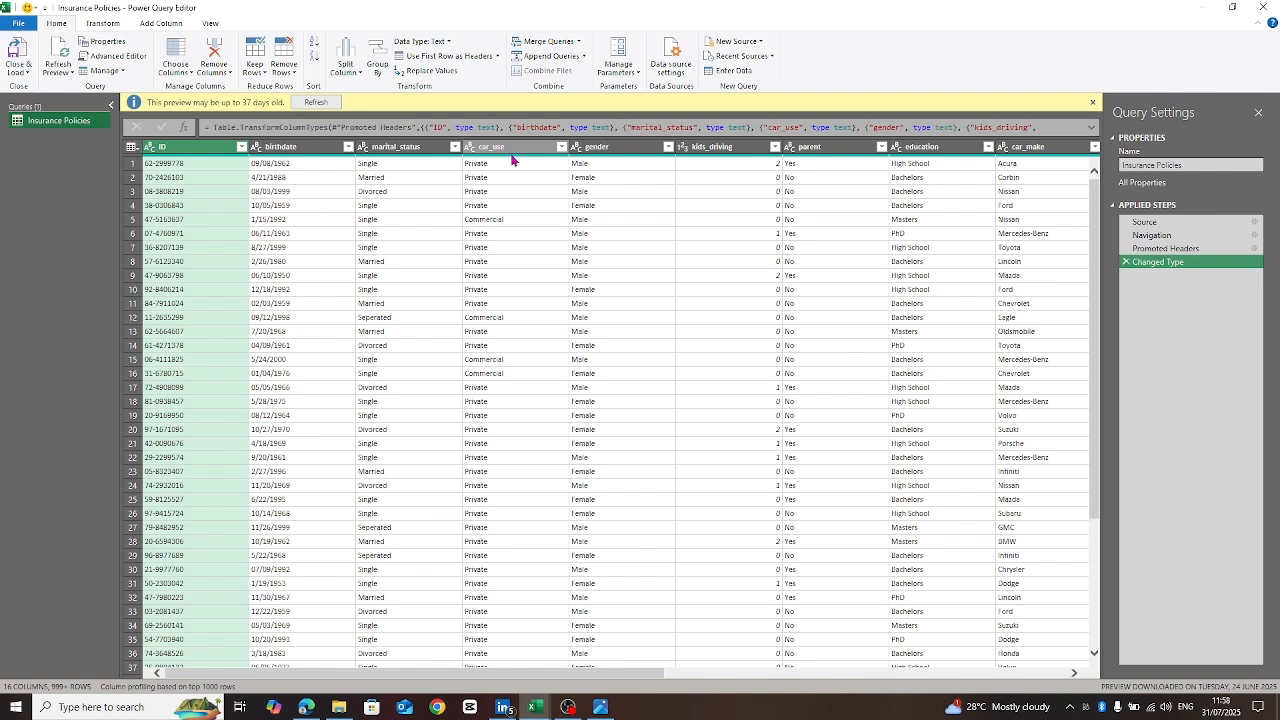
mouse_move(512, 160)
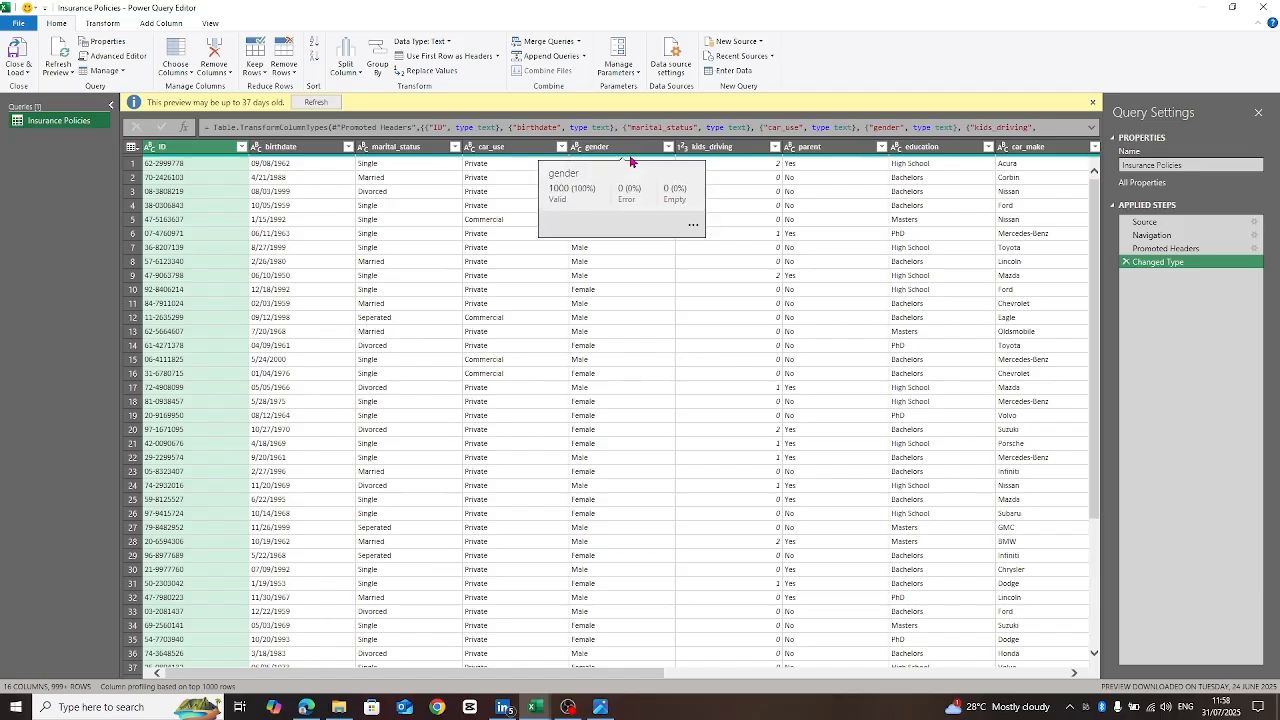
mouse_move(731, 160)
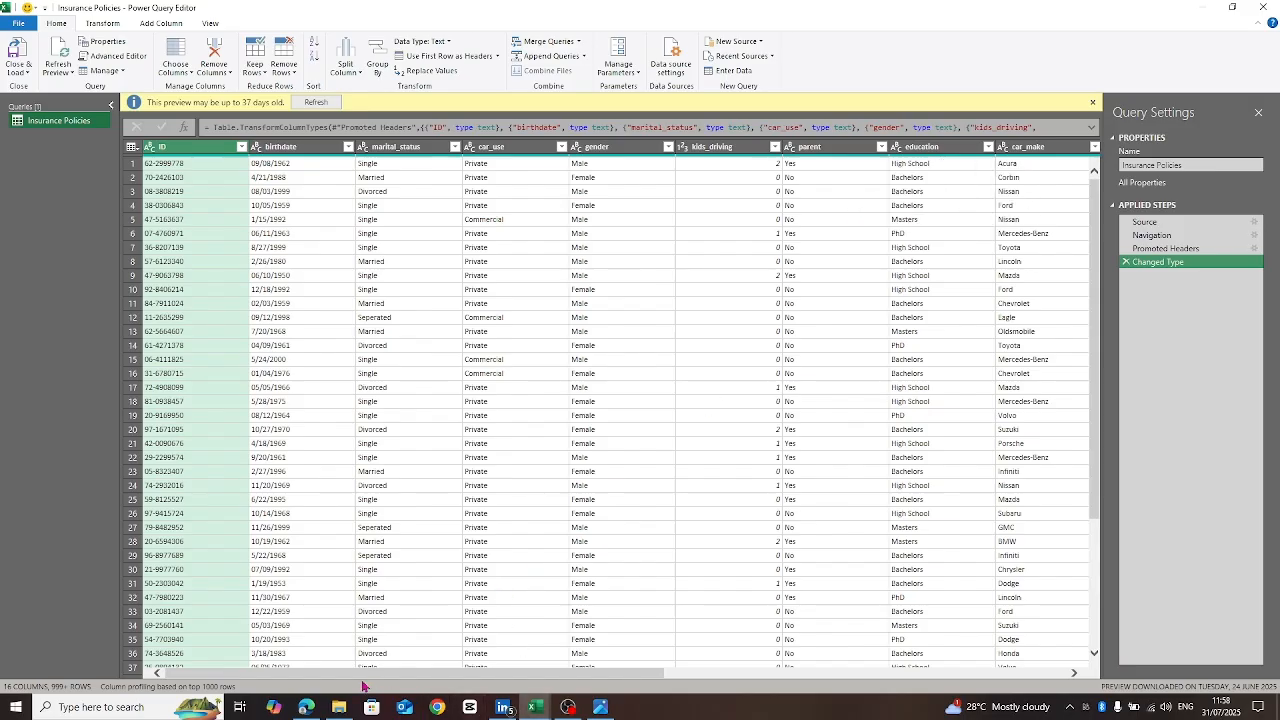
drag(458, 677, 586, 680)
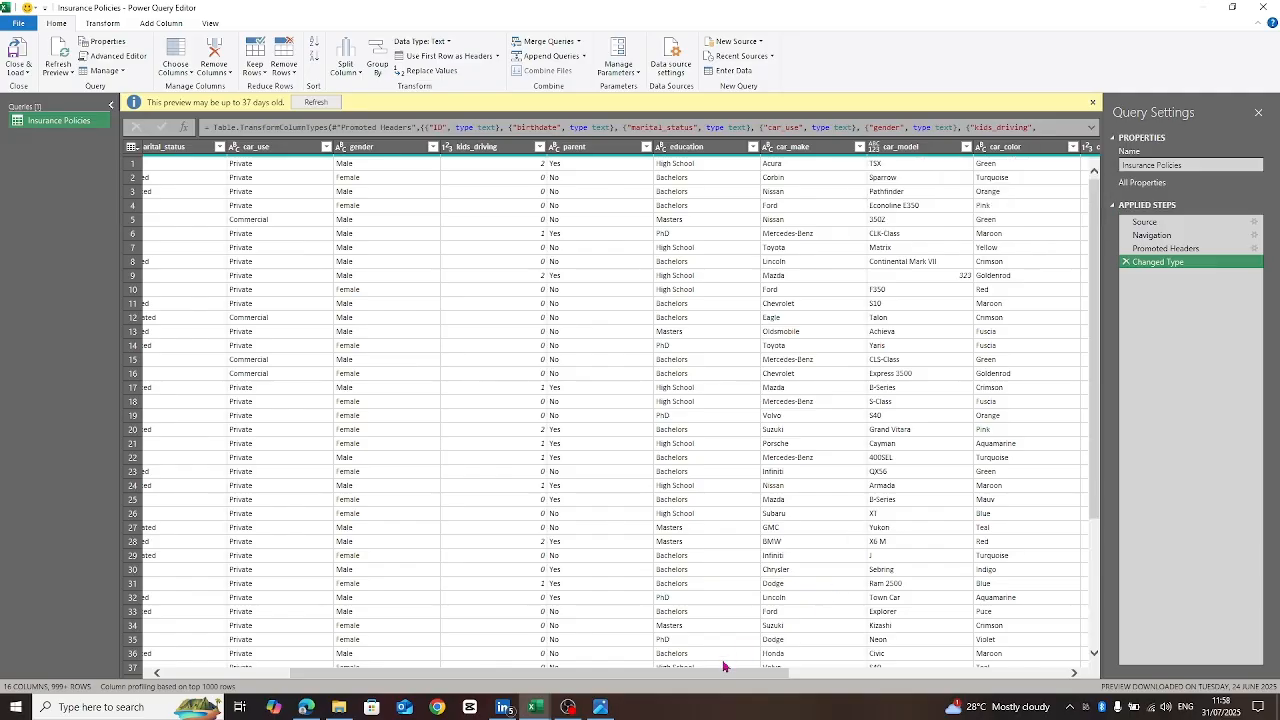
drag(718, 676, 869, 684)
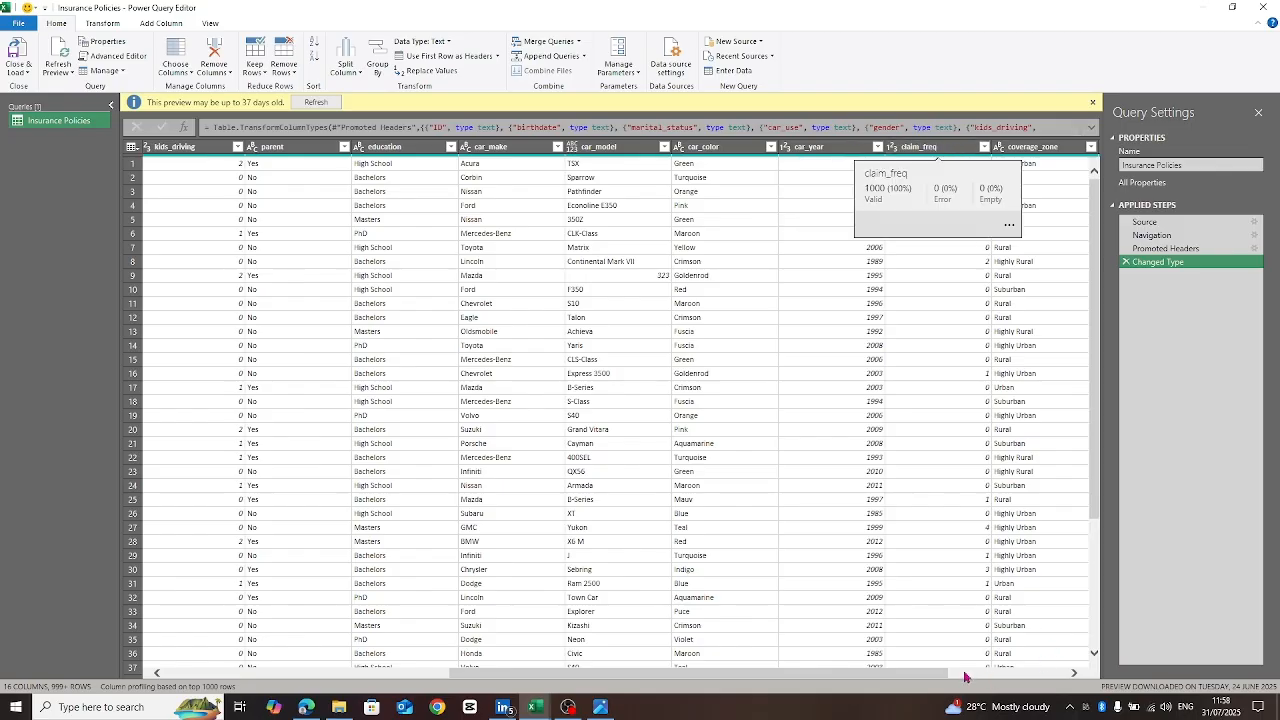
drag(912, 677, 1037, 677)
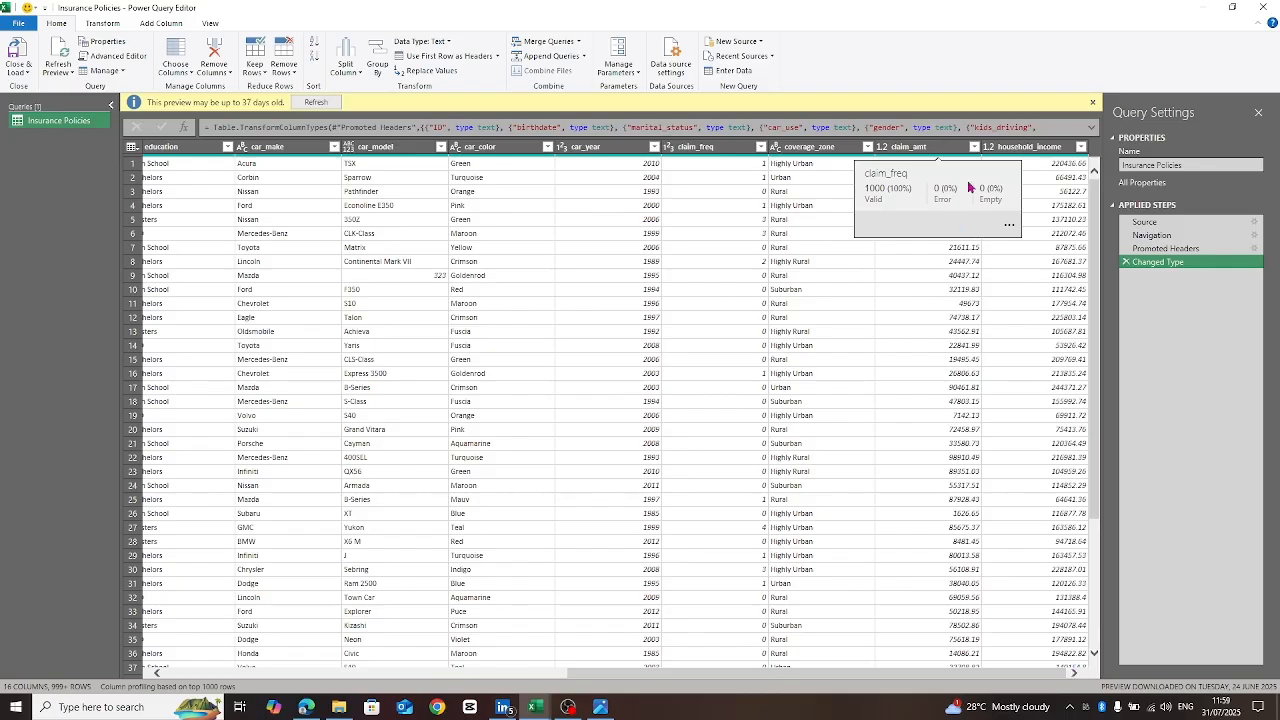
mouse_move(1031, 160)
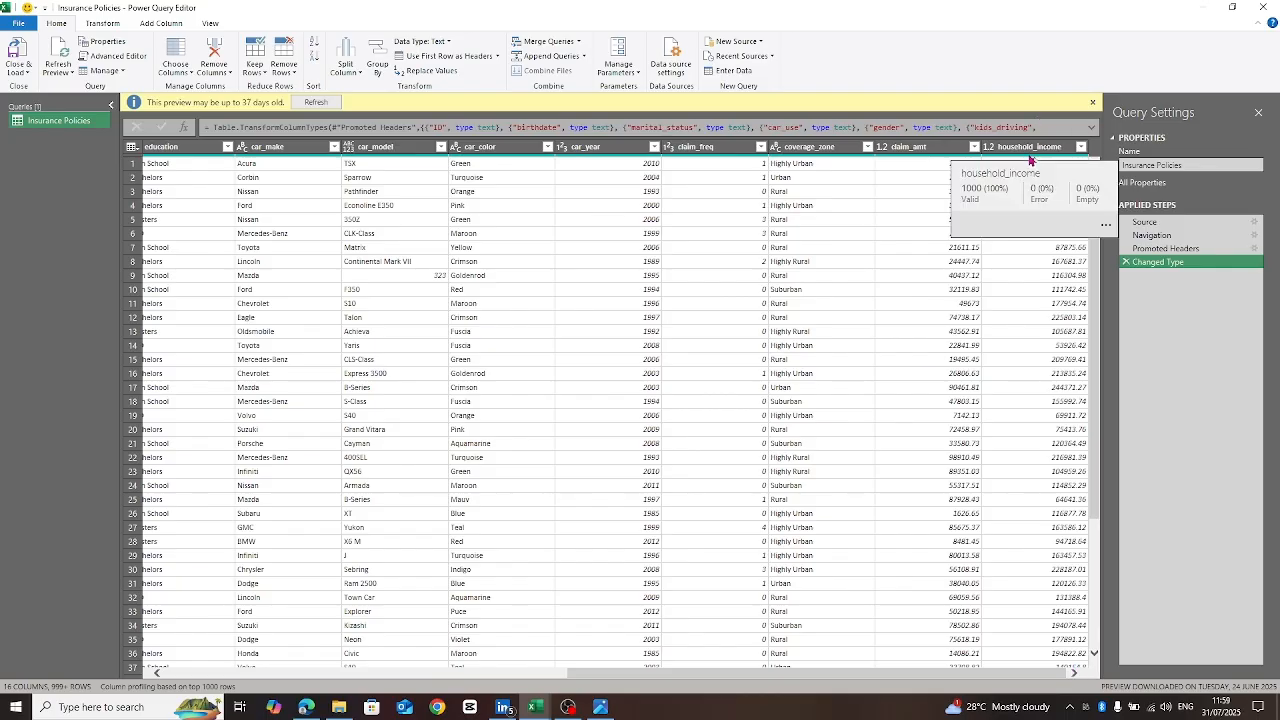
mouse_move(919, 162)
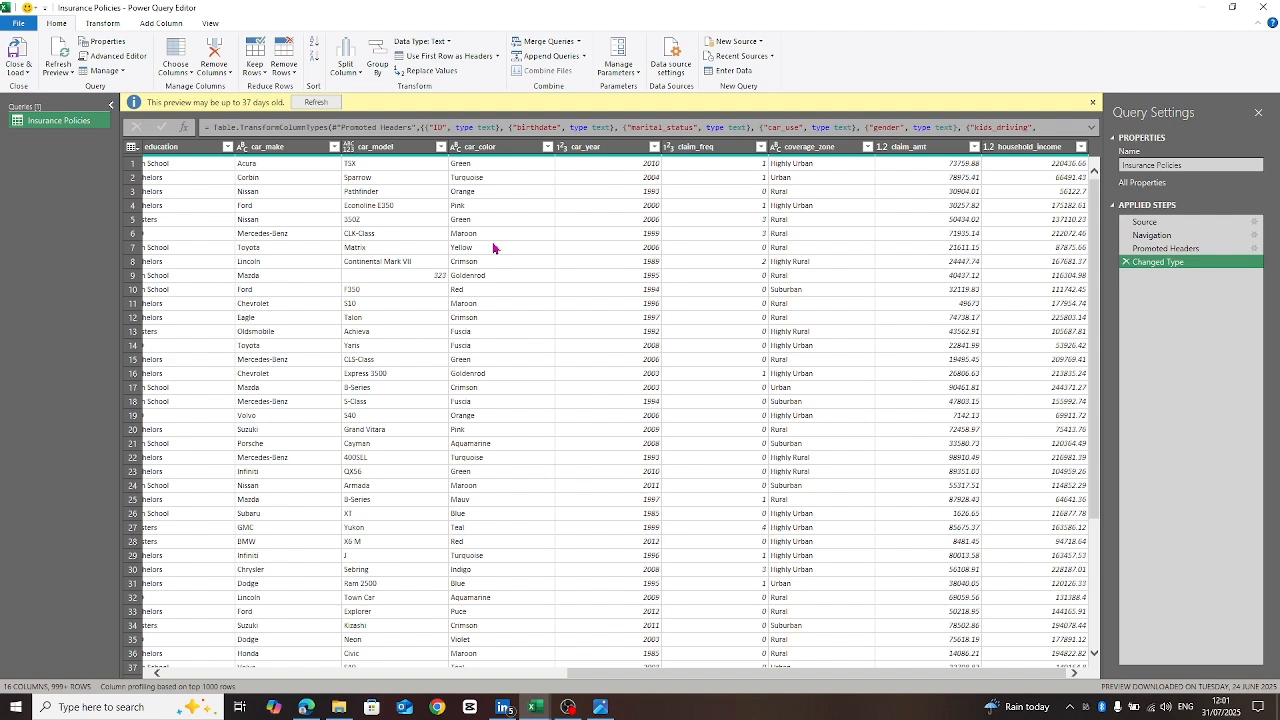
Step: Close Power Query and load the Insurance Policies query into the workbook
click(28, 74)
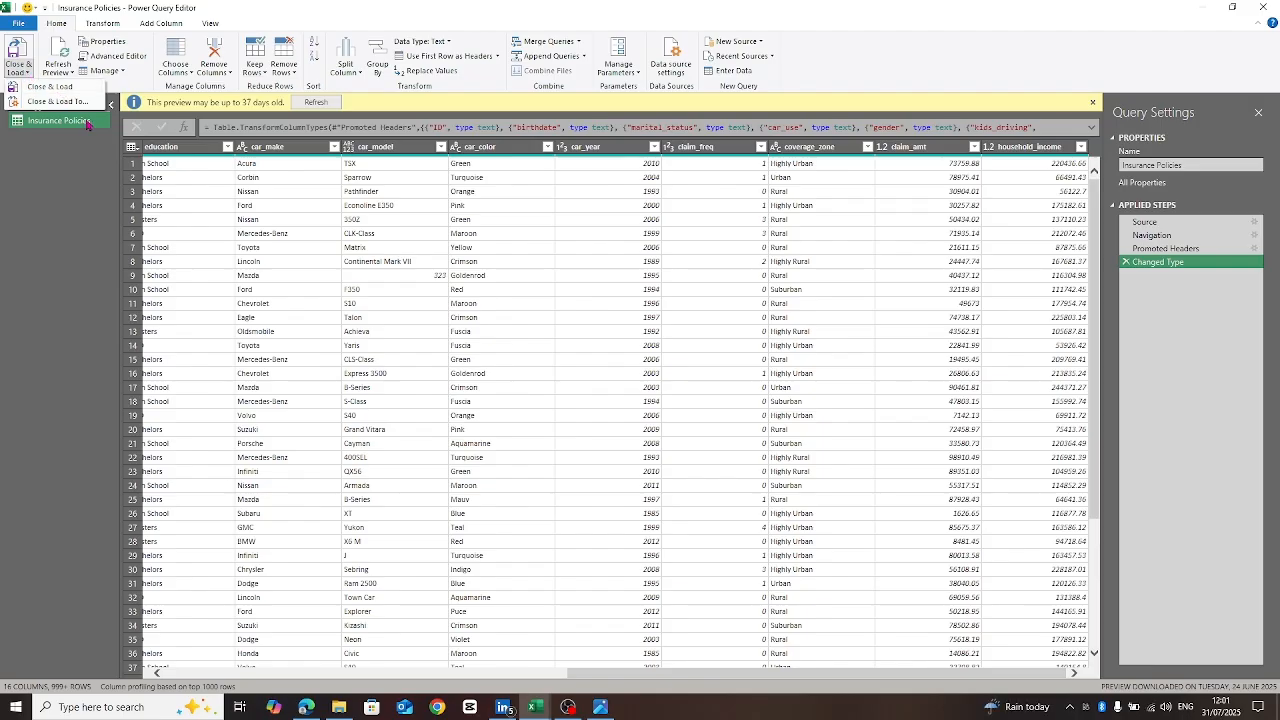
click(44, 89)
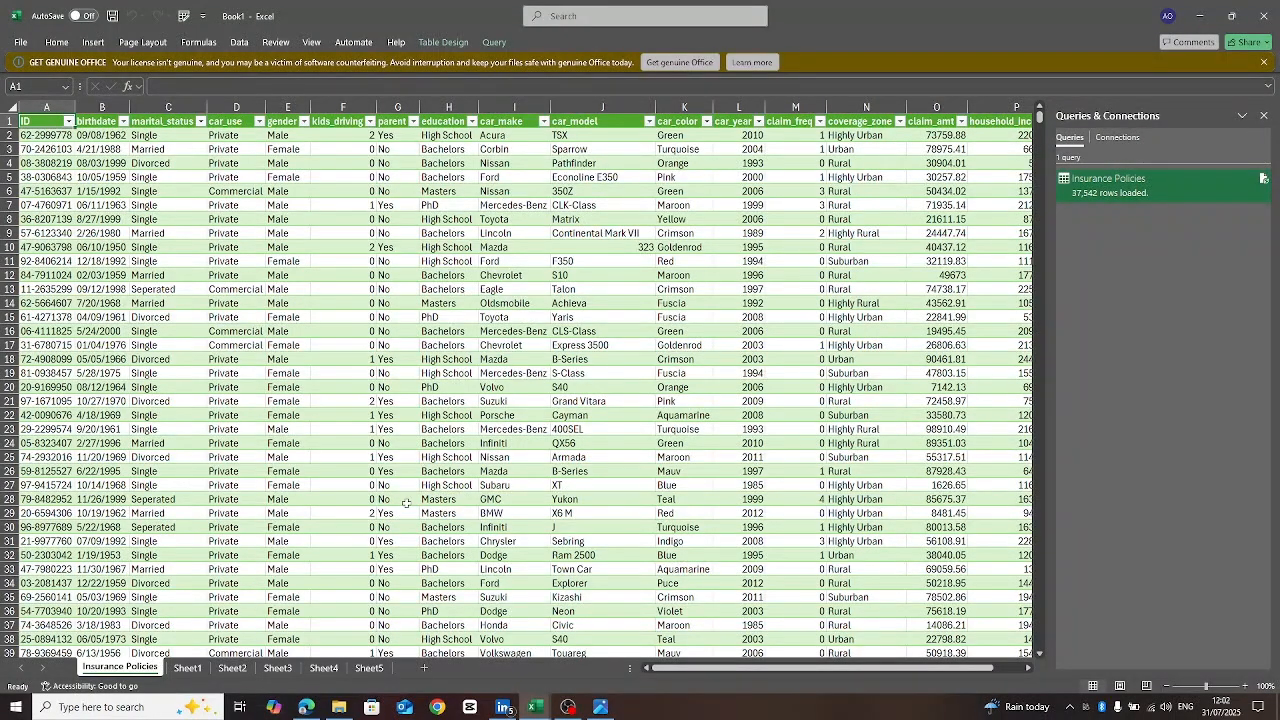
click(240, 46)
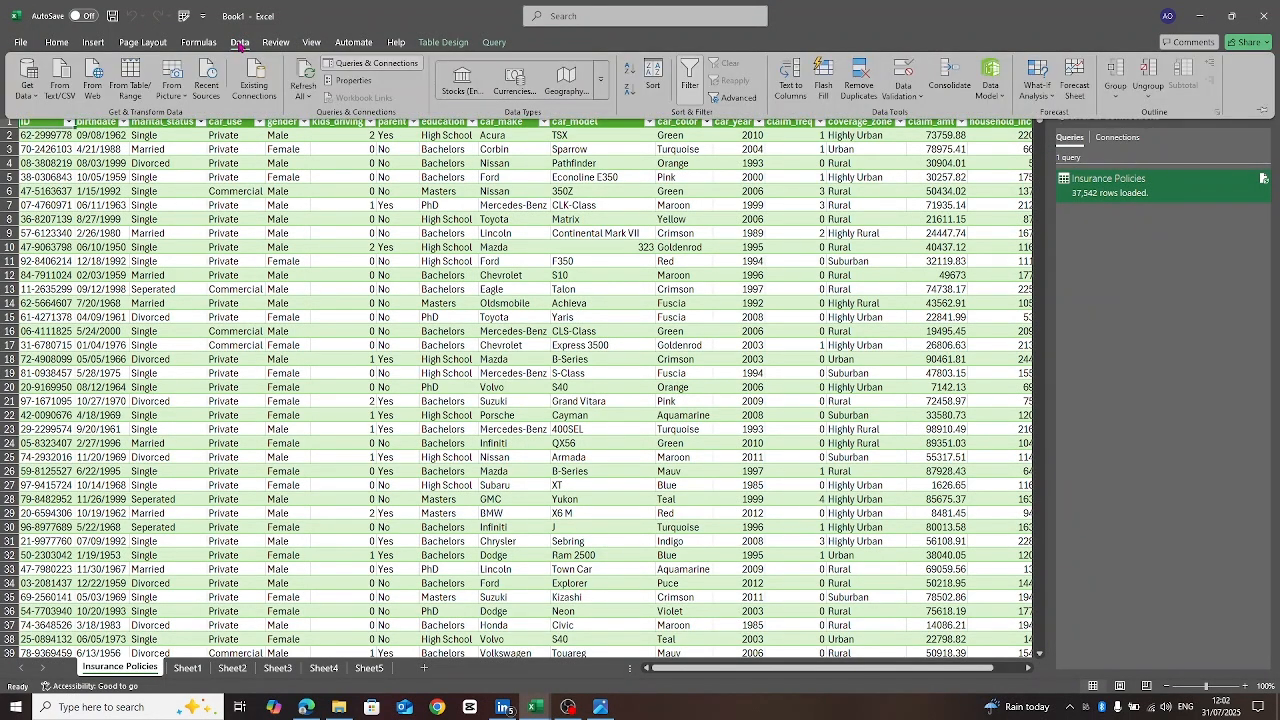
click(39, 101)
mouse_move(86, 124)
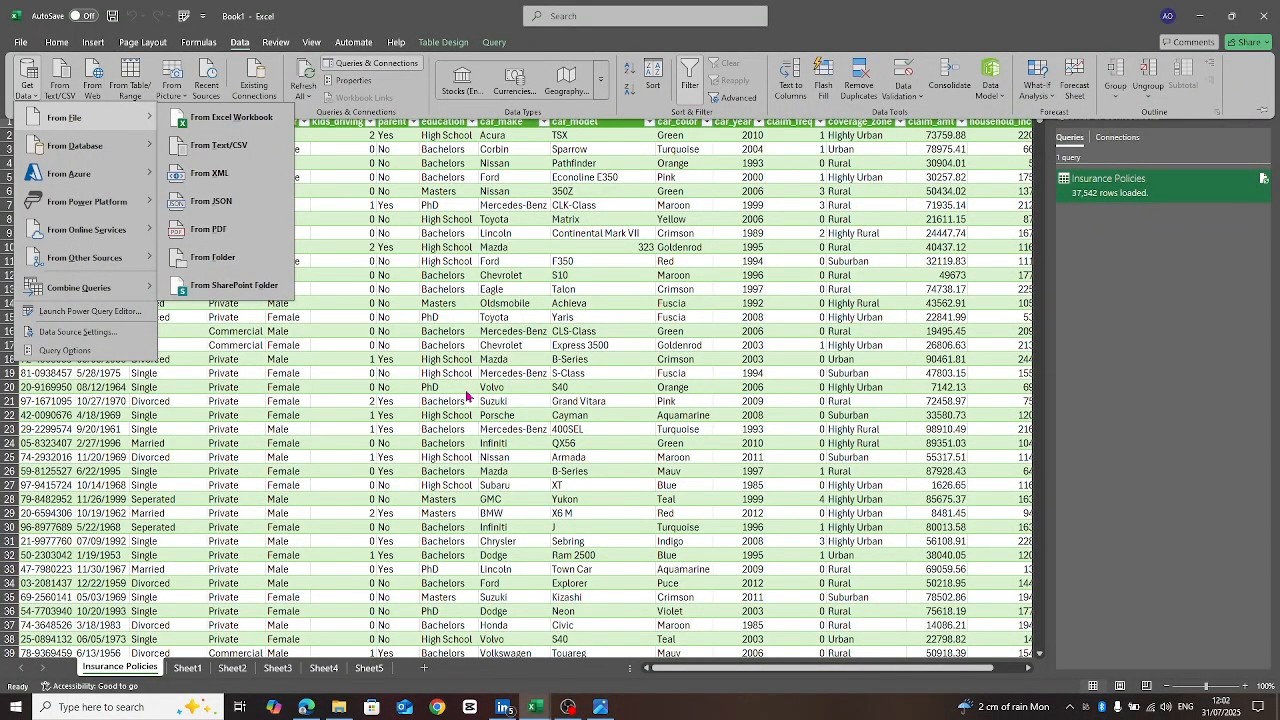
click(306, 349)
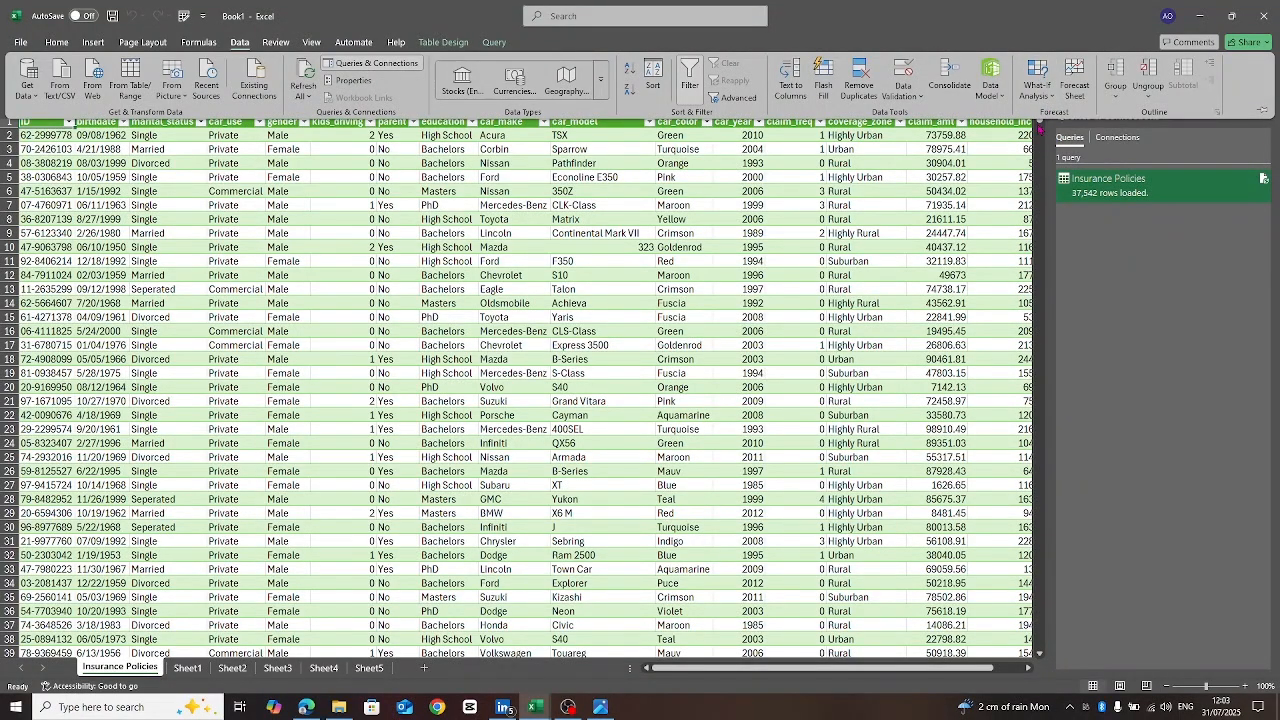
click(1039, 126)
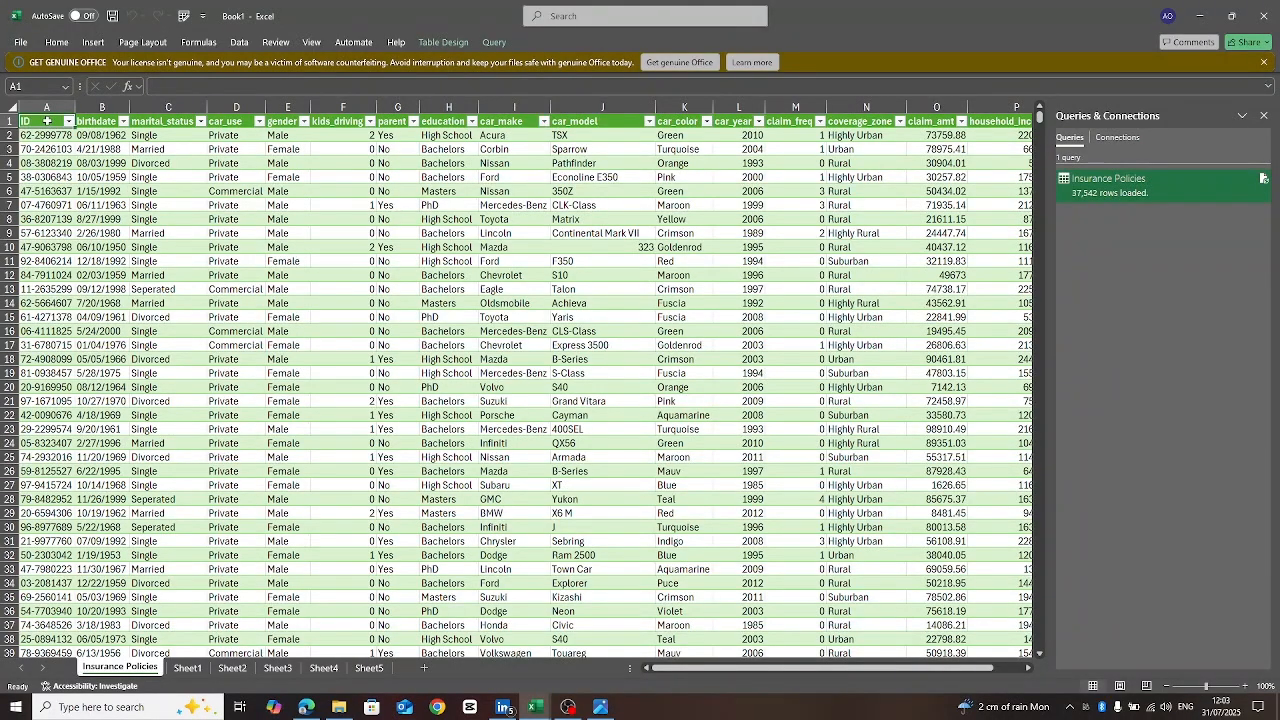
Step: Capitalize the first letters of the birthdate and marital_status headers, making them Birthdate and Marital_status
double_click(103, 121)
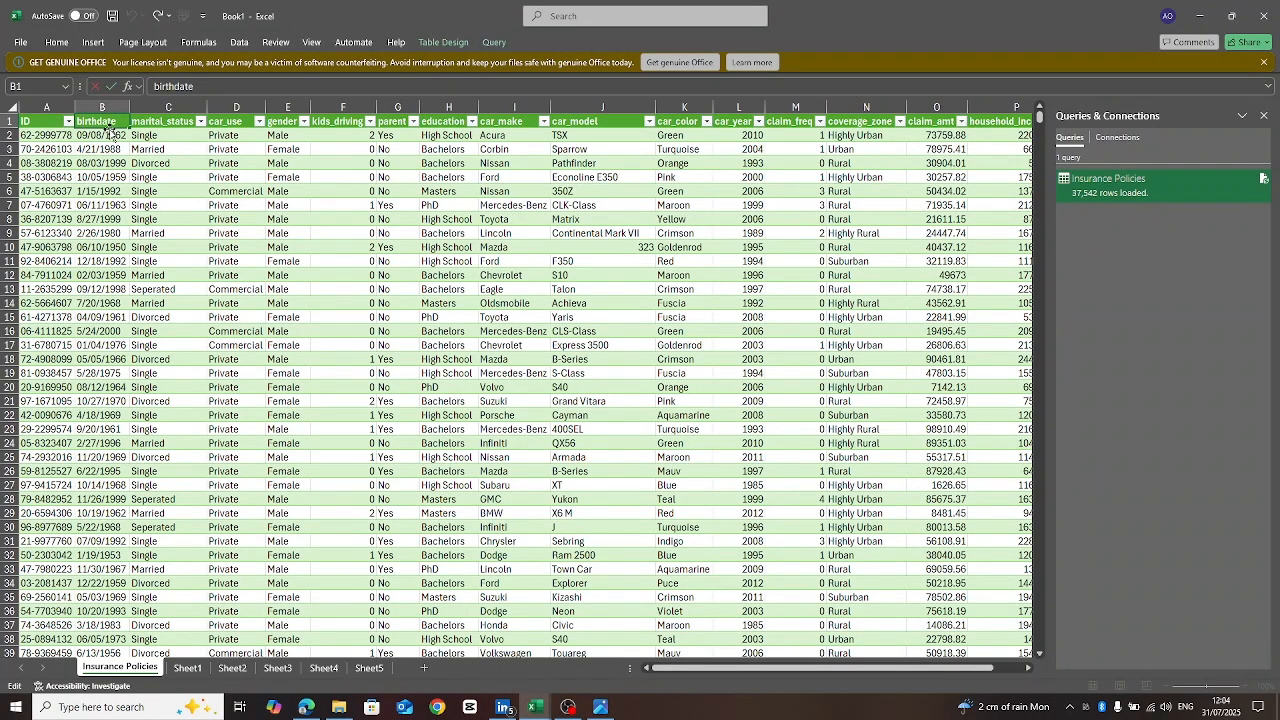
key(Delete)
text(B)
click(147, 124)
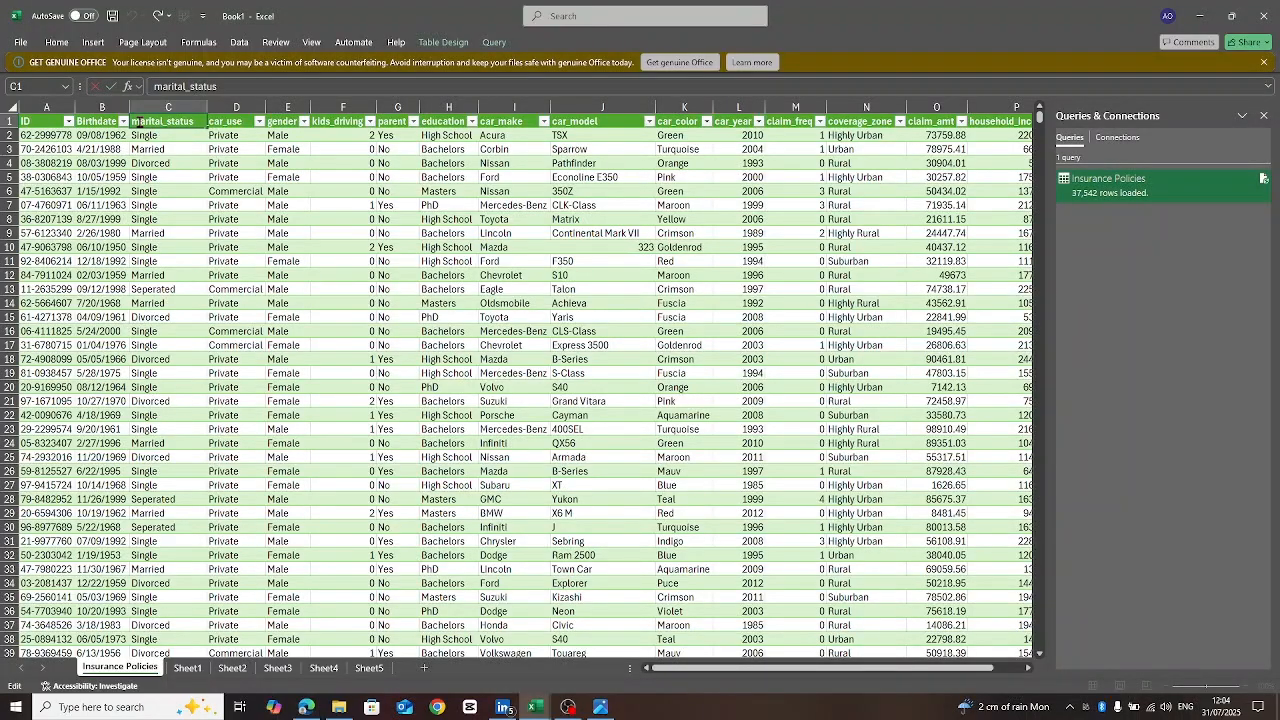
key(BackSpace)
text(M)
Step: Rename the car_use and gender headers to Car_use and Gender
click(212, 122)
double_click(212, 122)
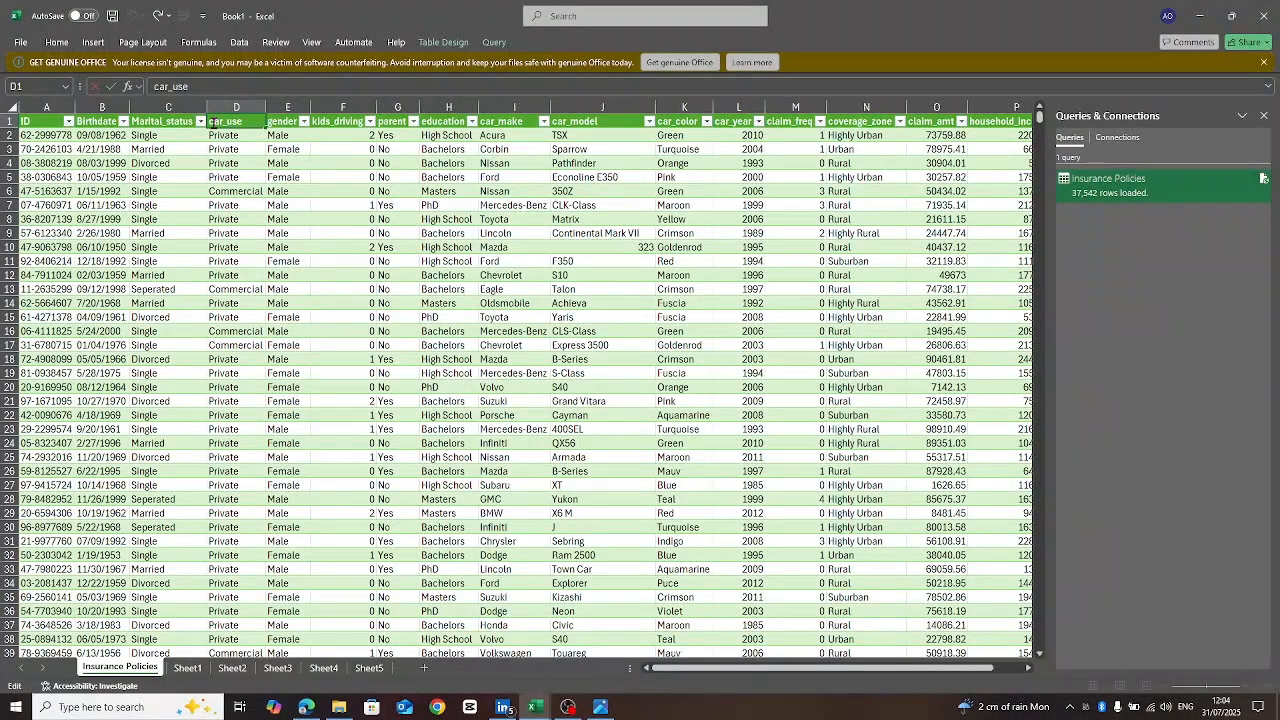
key(BackSpace)
text(C)
double_click(273, 122)
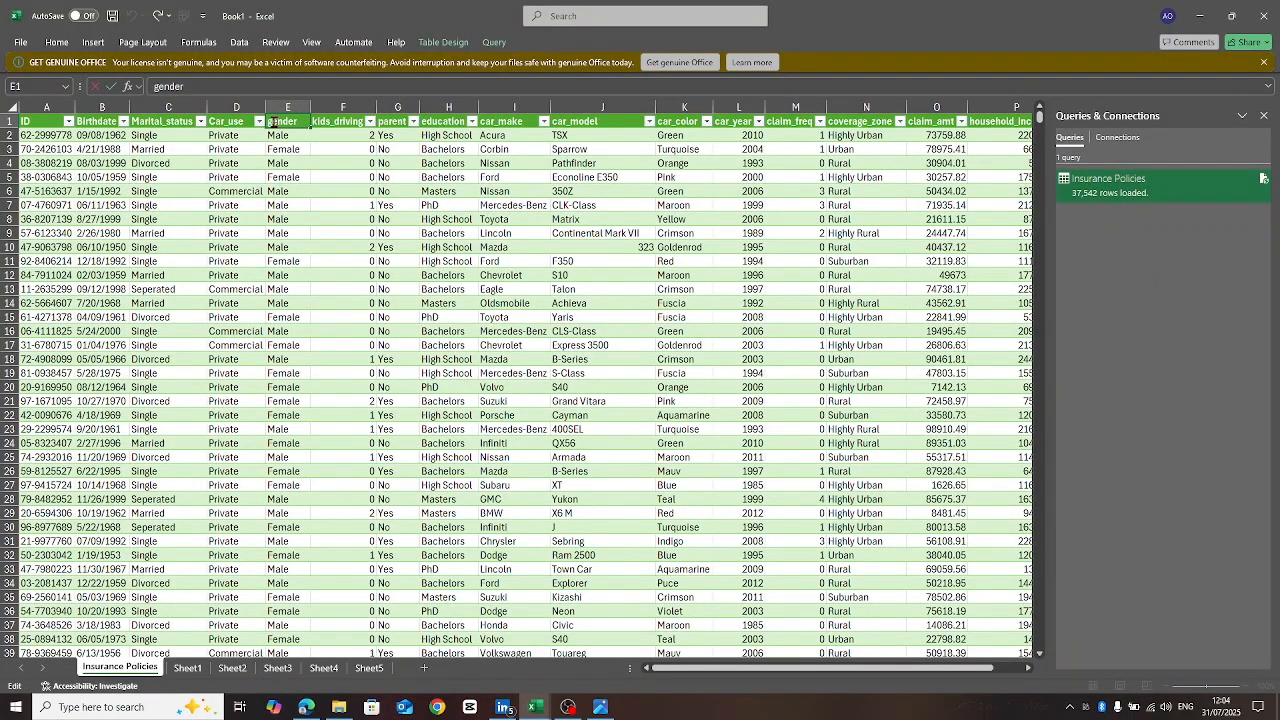
key(BackSpace)
text(G)
Step: Rename the education and car_make headers to Education and Car_make
click(425, 121)
double_click(425, 121)
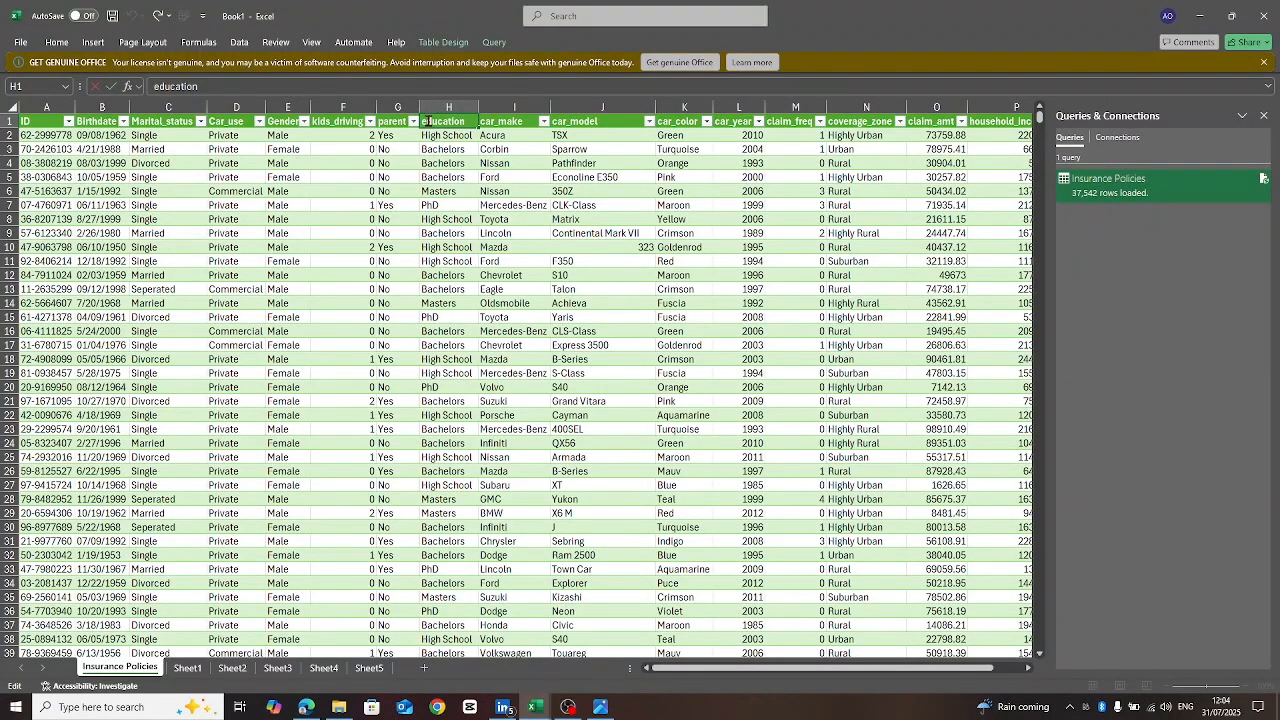
key(BackSpace)
text(E)
click(490, 122)
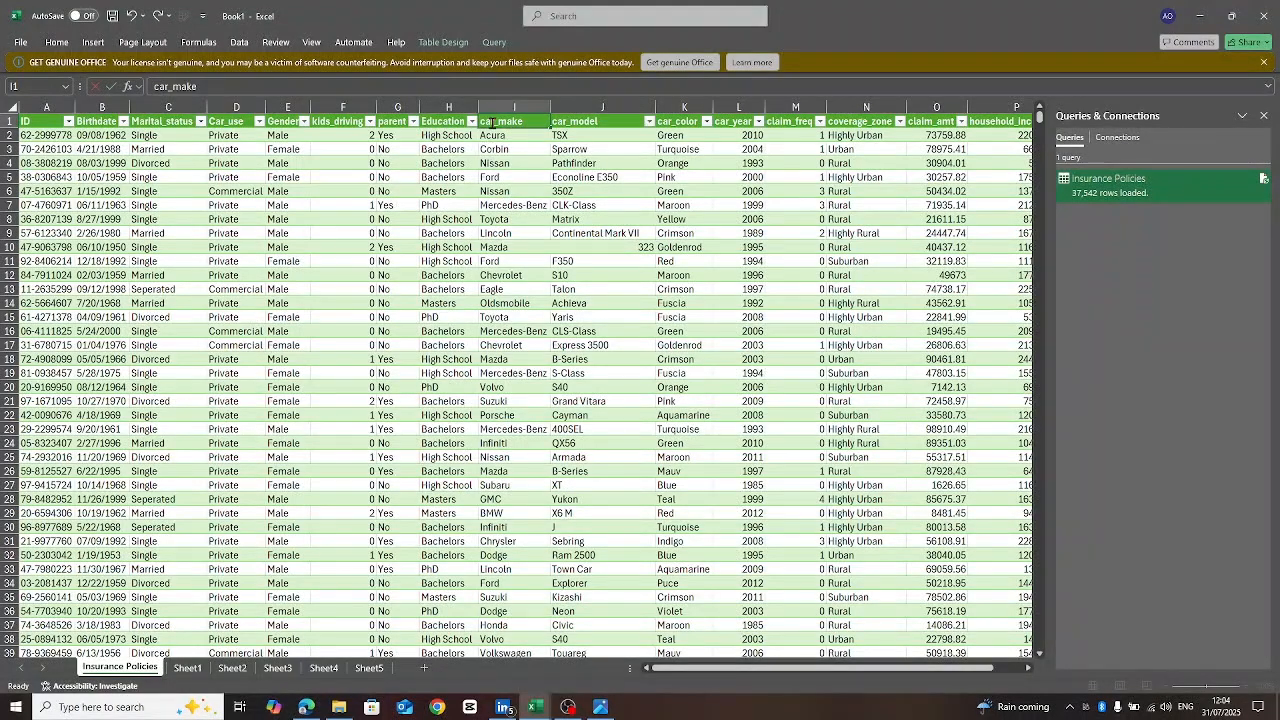
double_click(485, 121)
key(Delete)
text(C)
Step: Rename the parent and car_model headers to Parent and Car_model
click(393, 121)
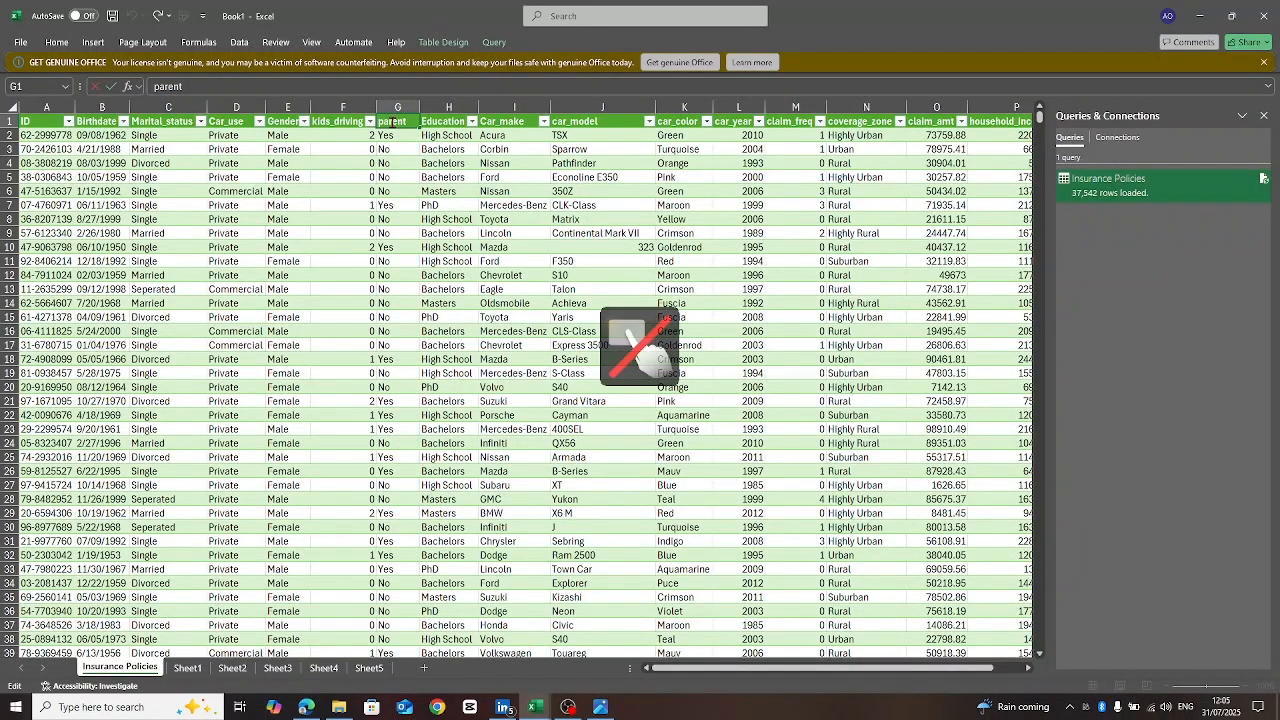
key(BackSpace)
text(P)
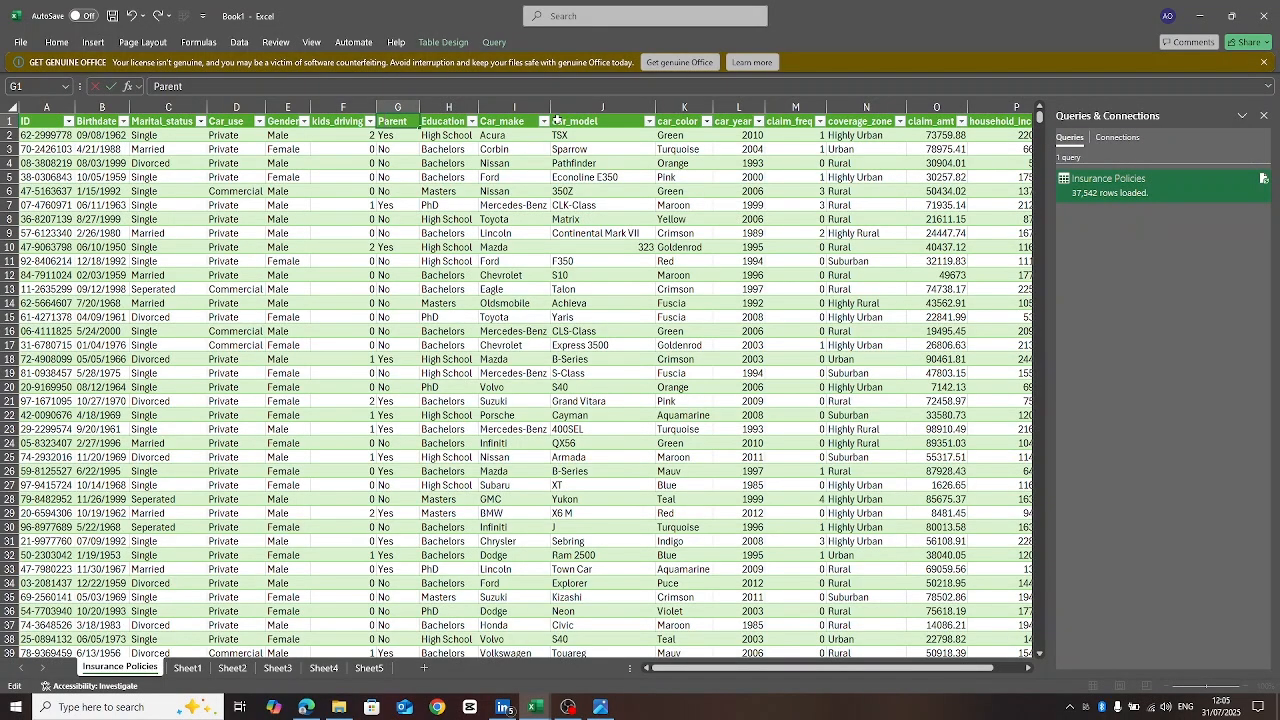
double_click(556, 121)
key(BackSpace)
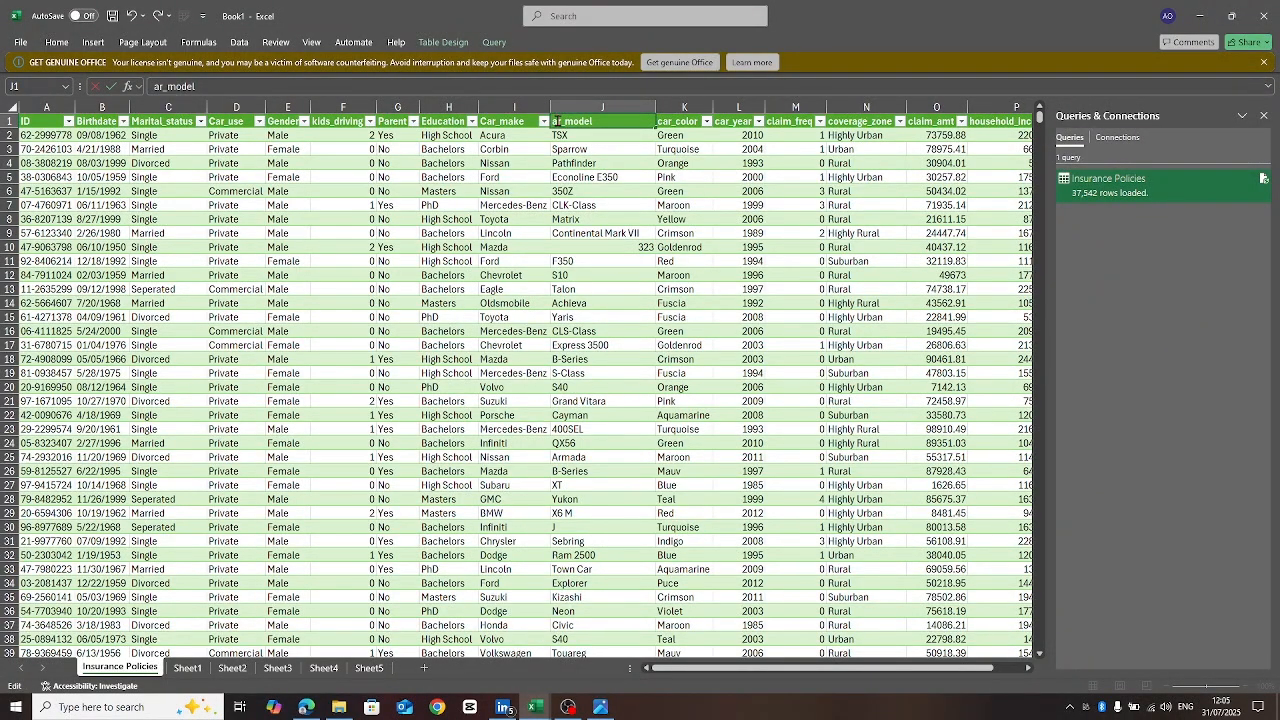
text(C)
key(Return)
Step: Rename the car_color header to Car_color
double_click(664, 122)
key(BackSpace)
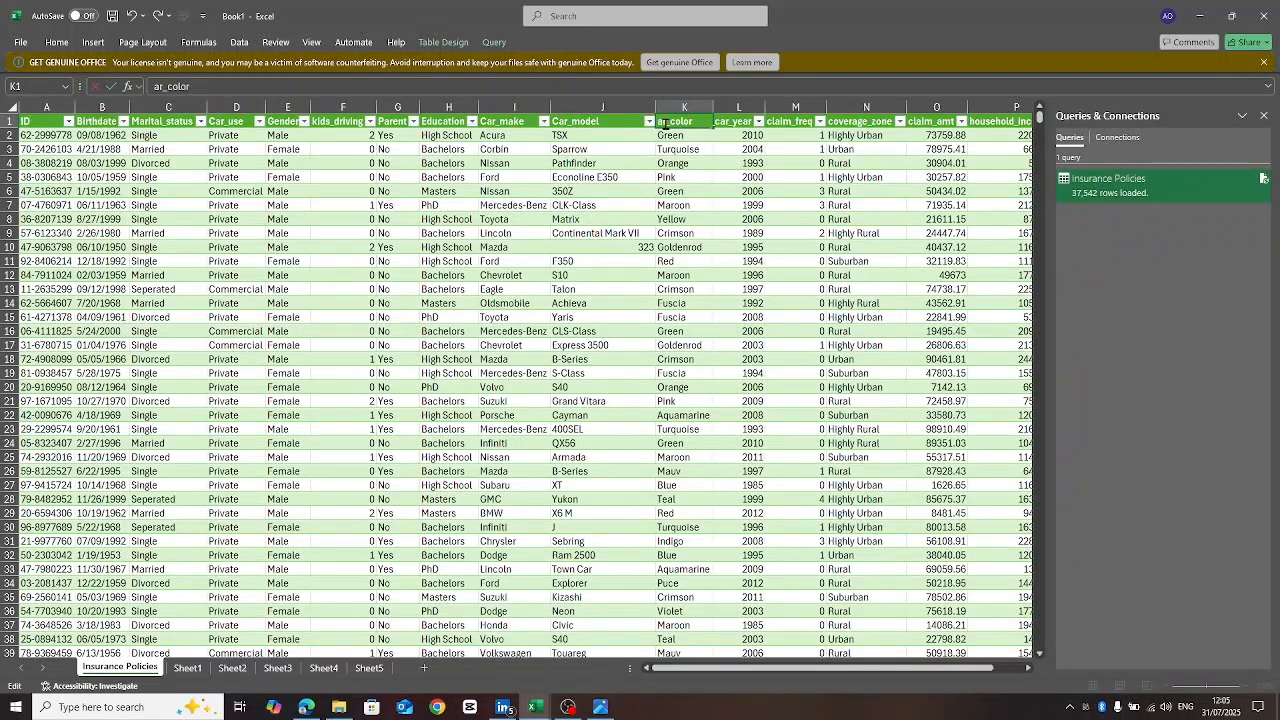
text(C)
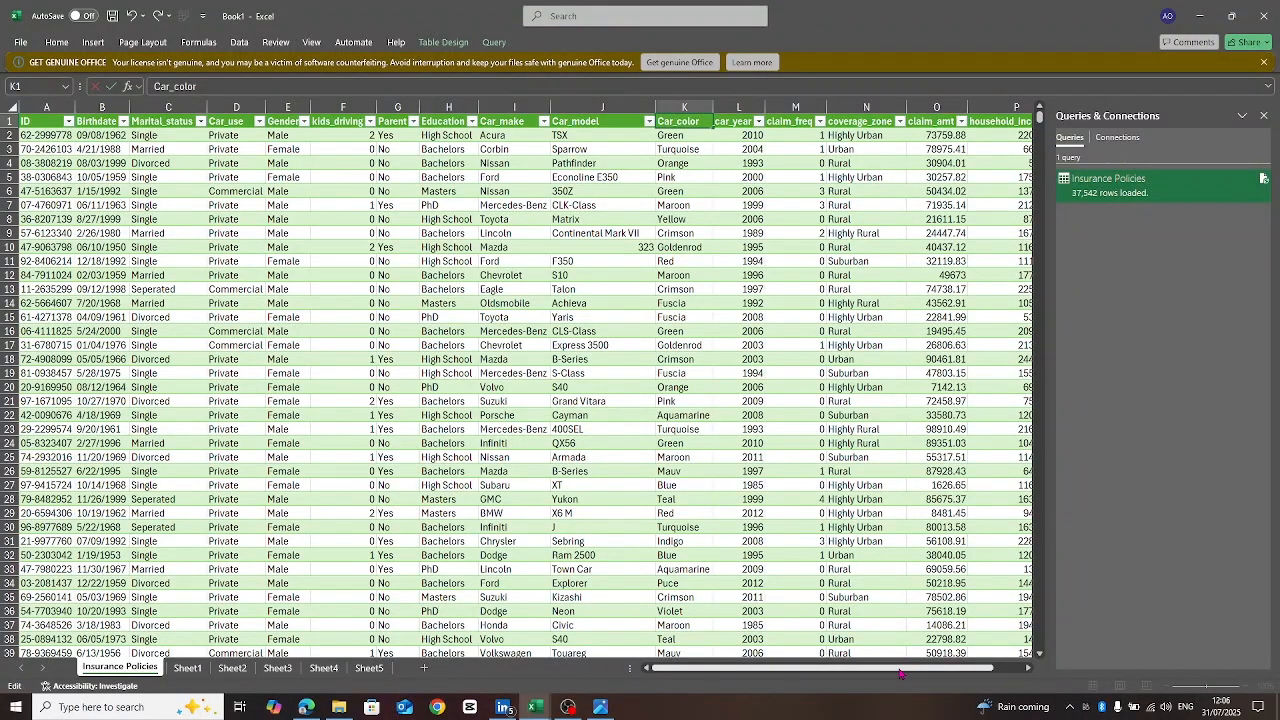
scroll(913, 673, right, 1)
scroll(913, 673, left, 2)
scroll(826, 676, right, 2)
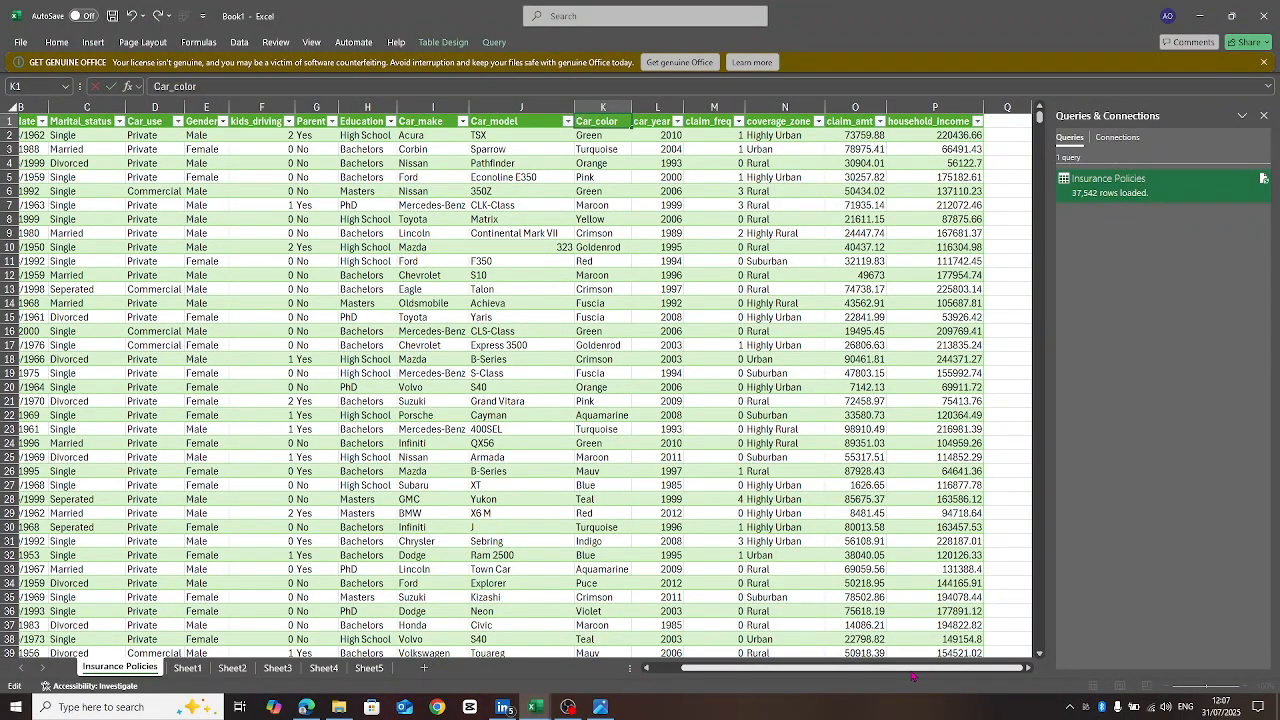
mouse_move(917, 668)
mouse_down()
mouse_move(876, 670)
mouse_move(905, 670)
mouse_up()
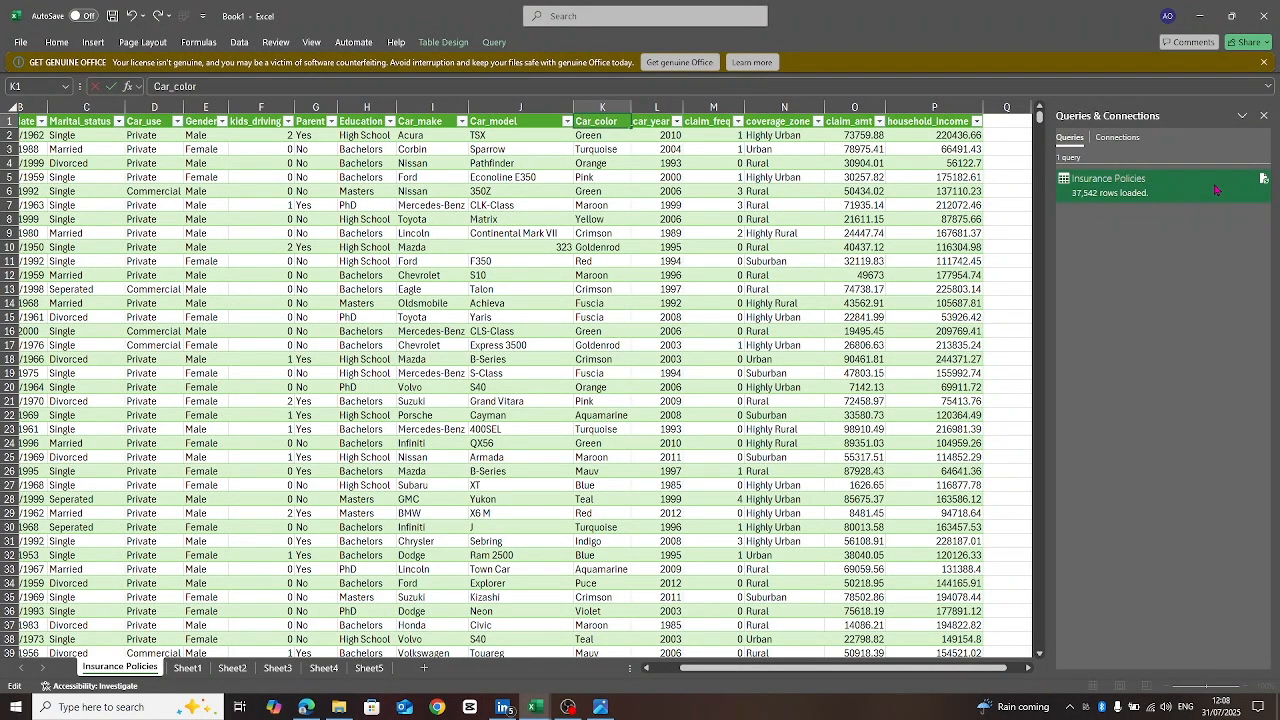
Step: Close the Queries & Connections pane and inspect the claim_amt and household_income columns
click(1262, 116)
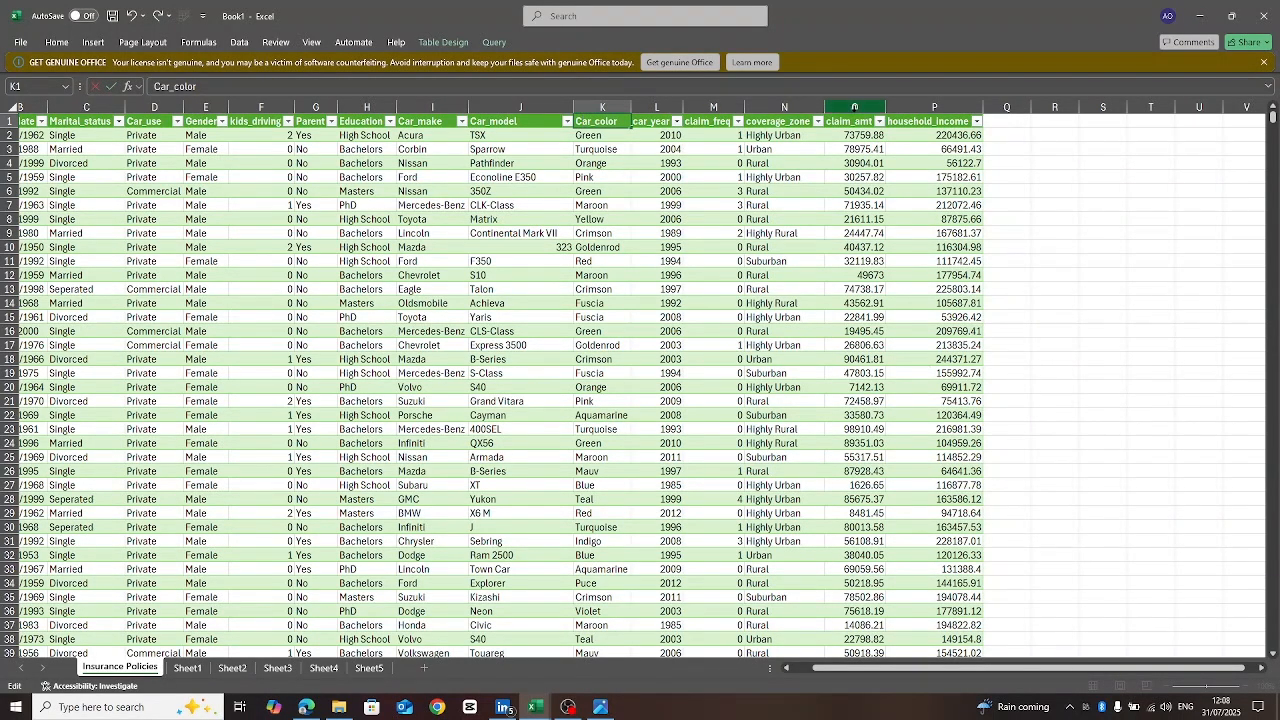
click(834, 135)
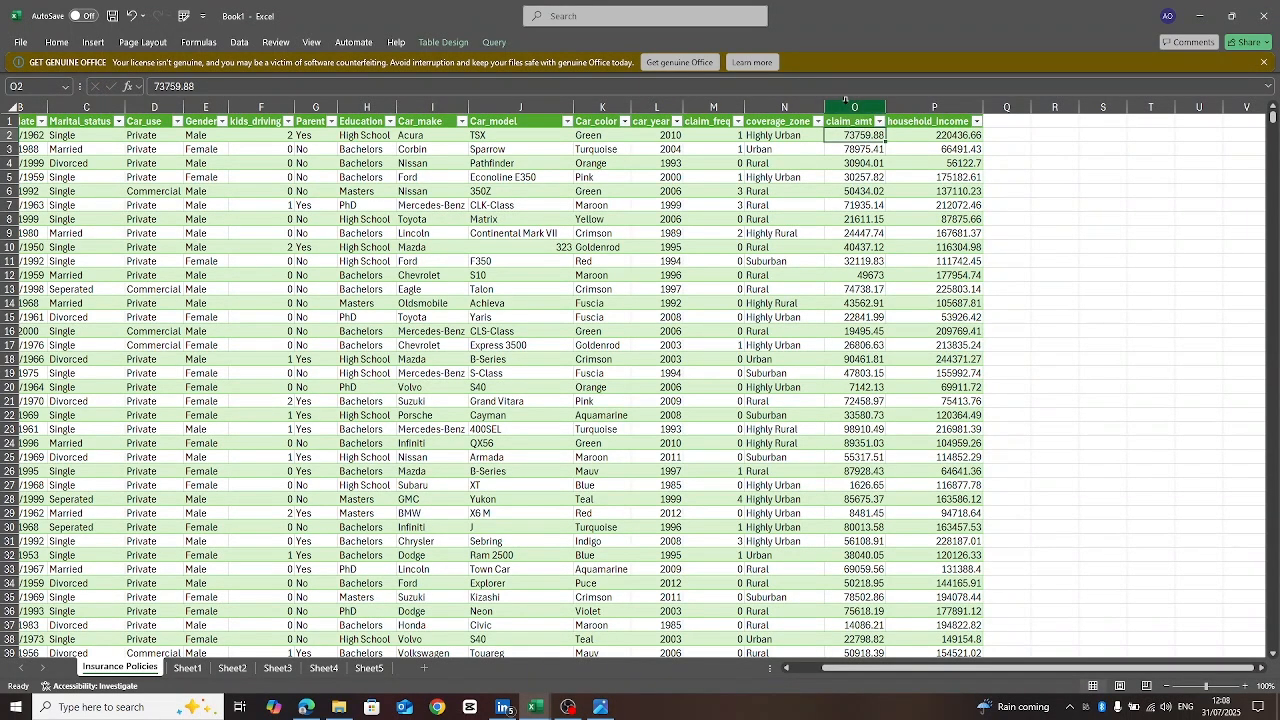
click(845, 100)
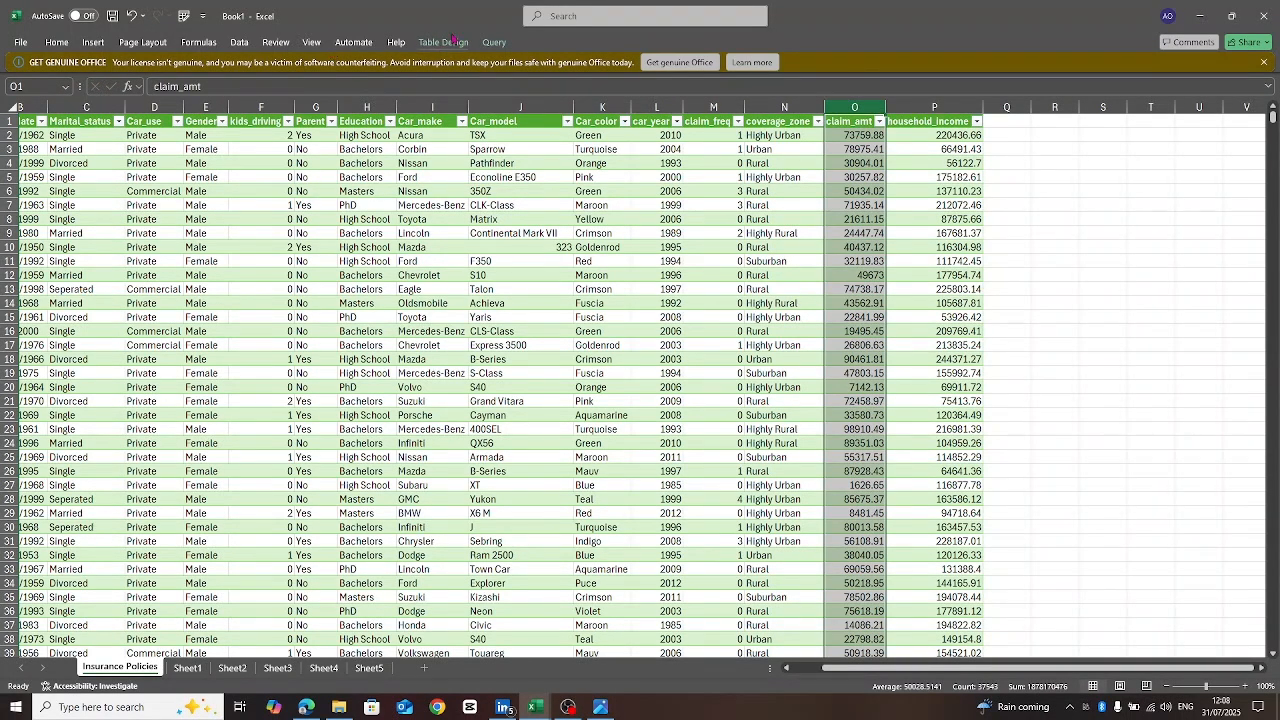
click(62, 46)
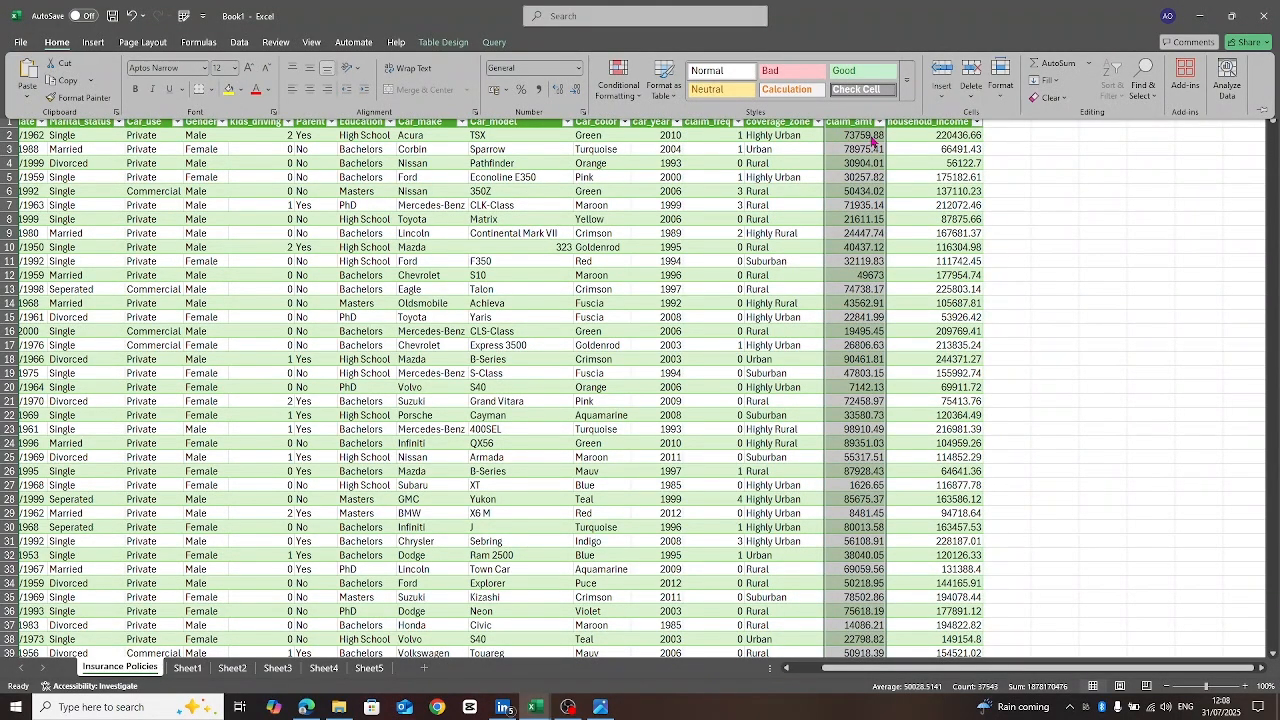
click(908, 211)
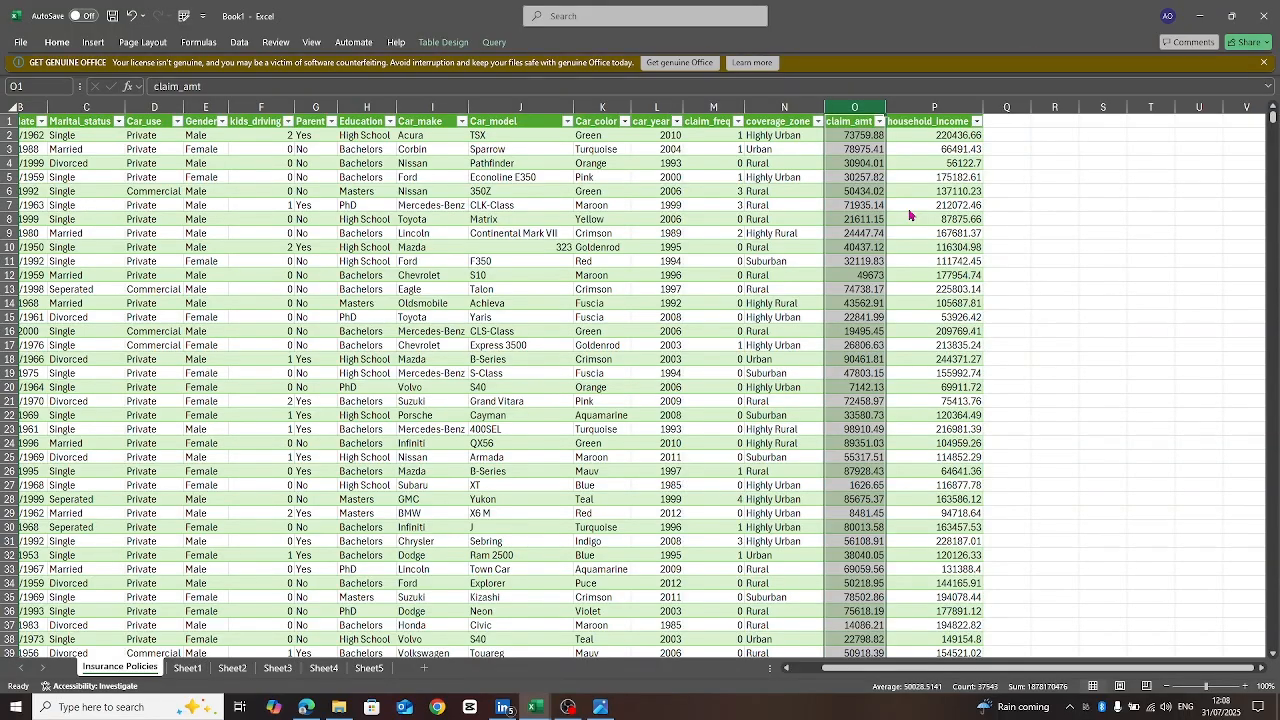
click(907, 204)
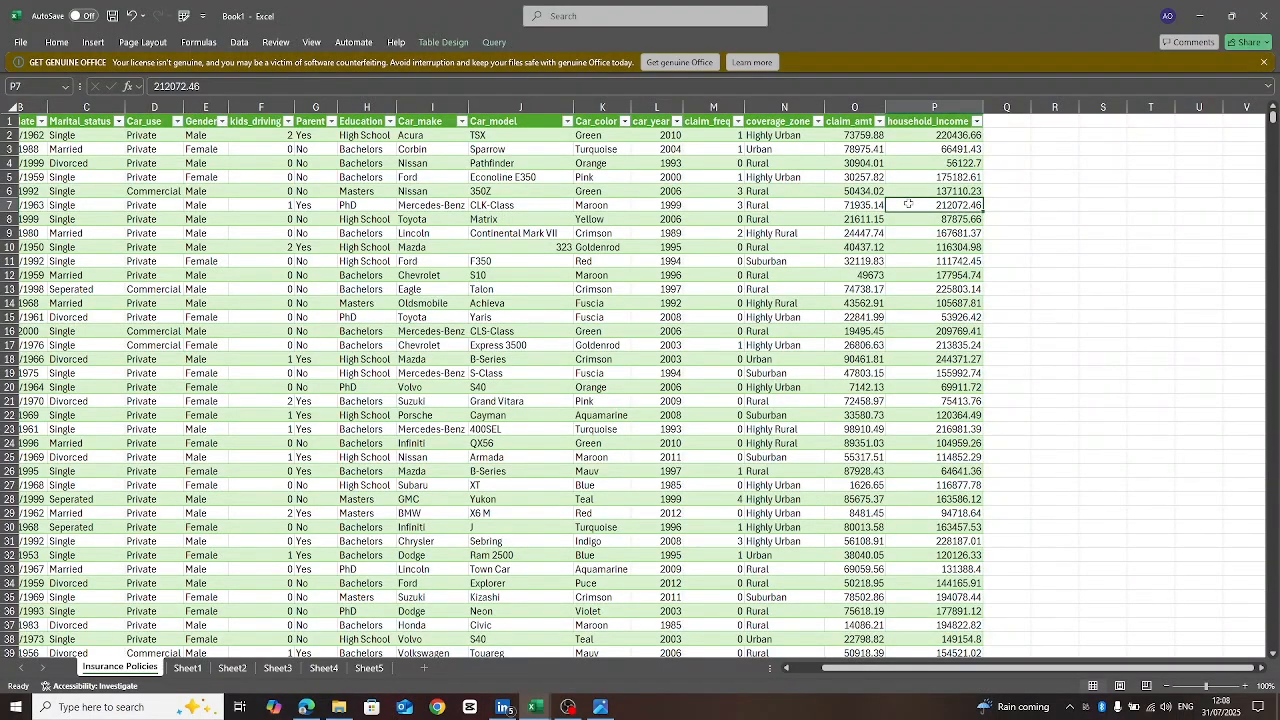